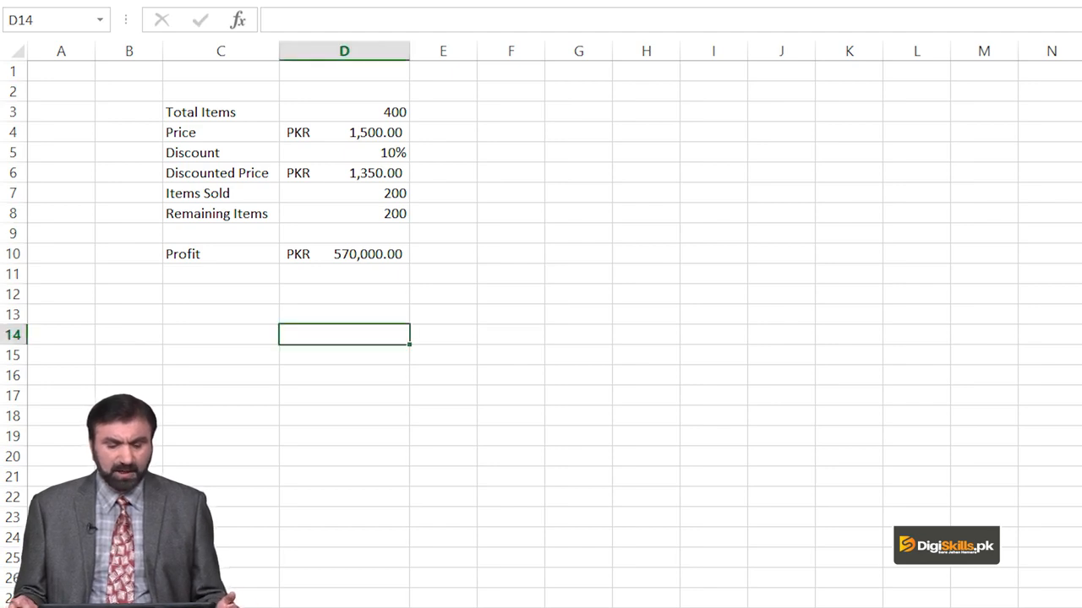
Format the Price amount in D4 as Accounting with the PKR currency symbol
click(344, 112)
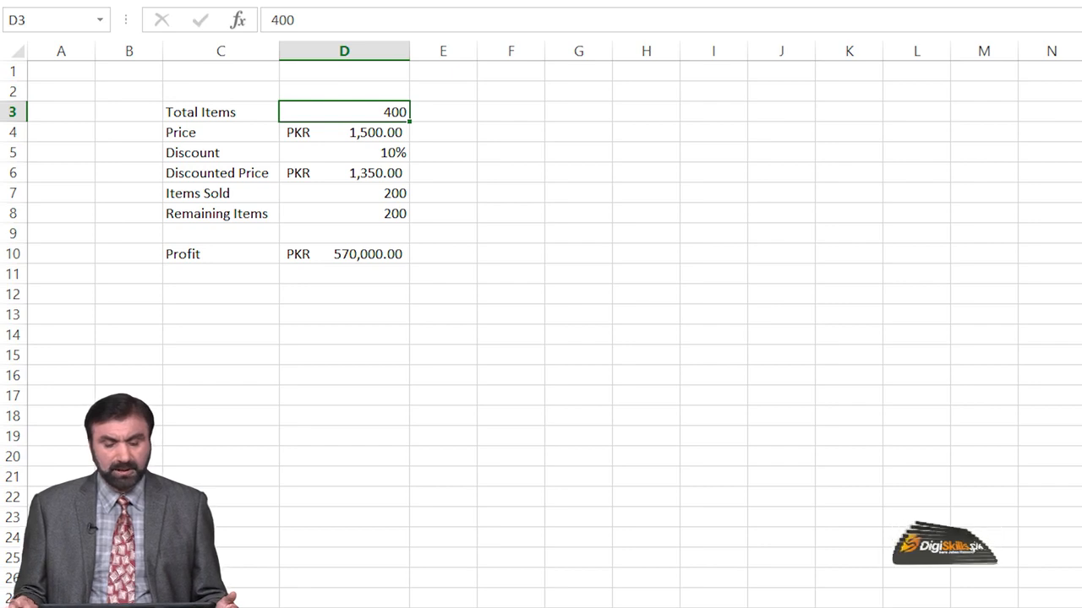
click(344, 132)
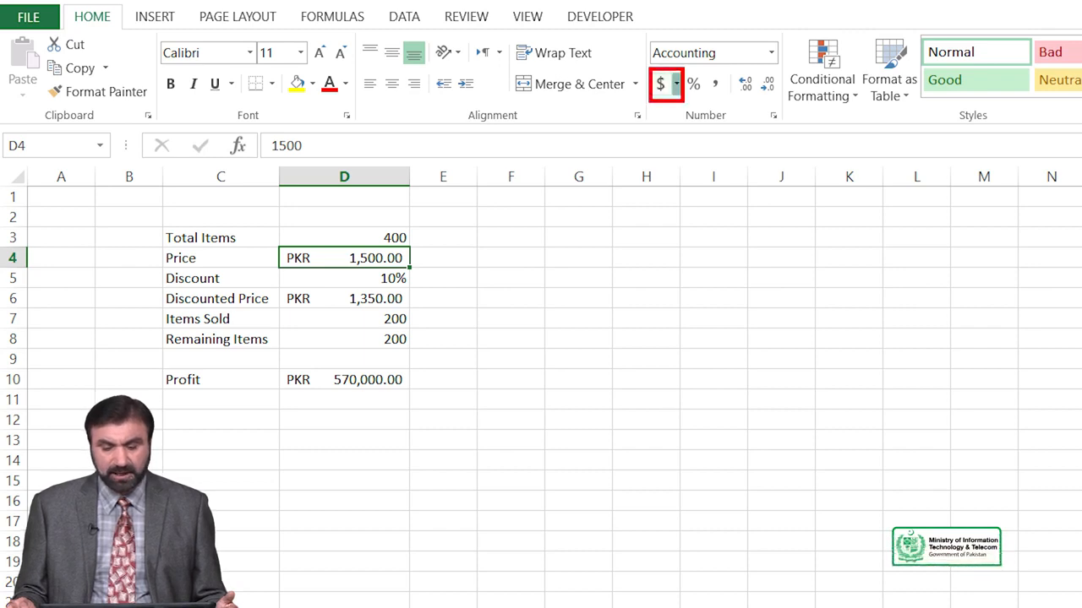
click(677, 83)
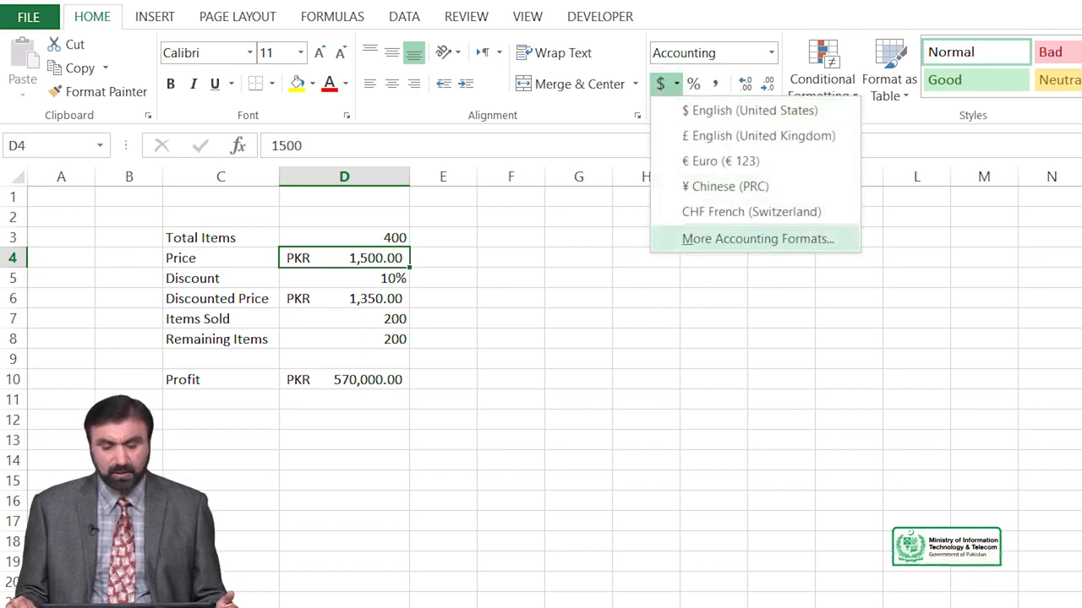
click(719, 239)
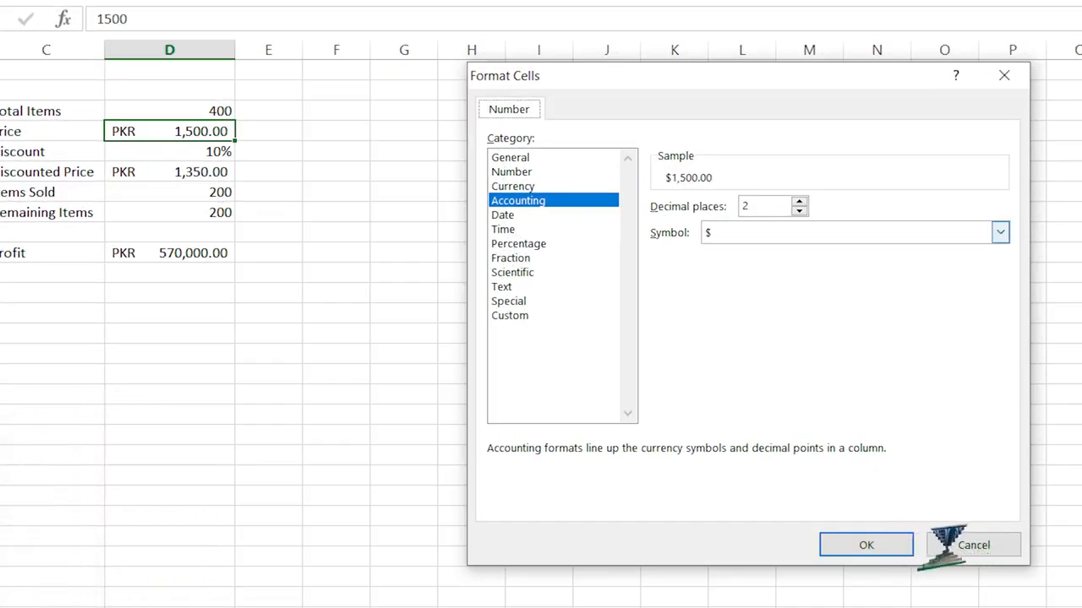
click(999, 233)
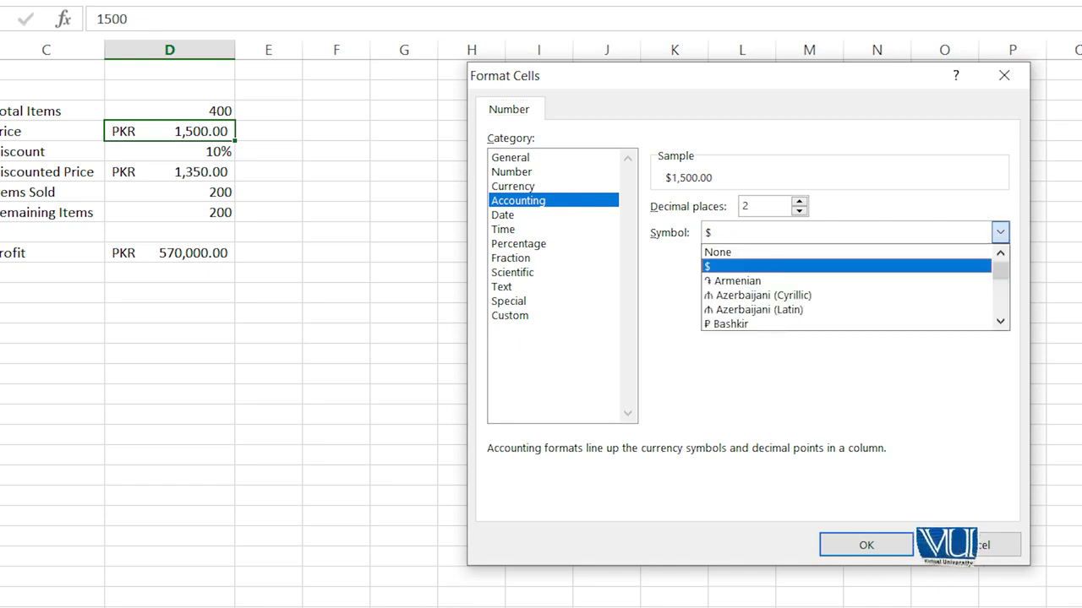
text(pk)
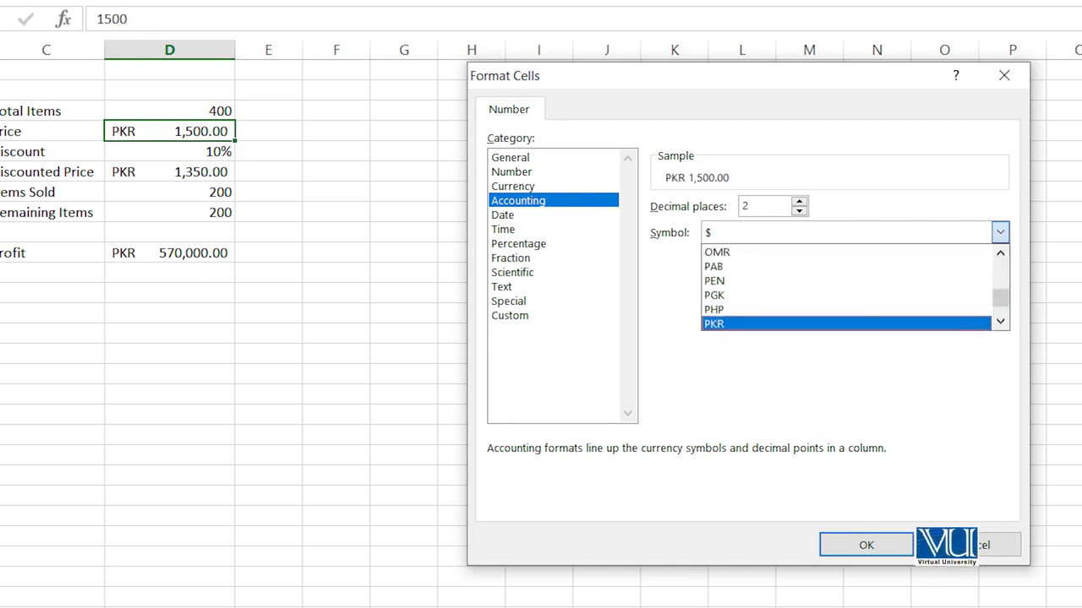
key(Return)
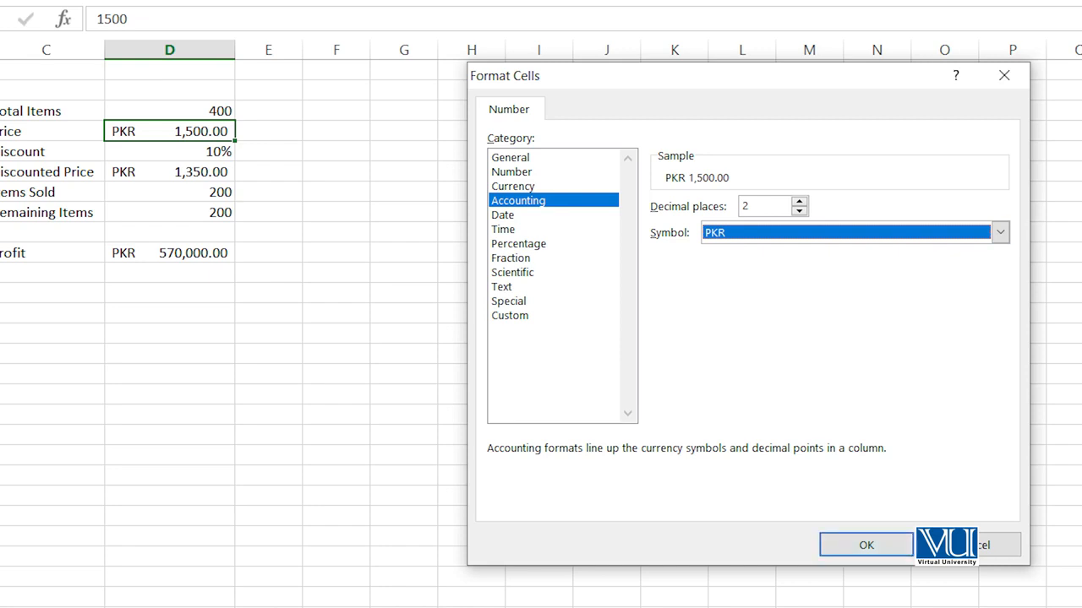
click(866, 545)
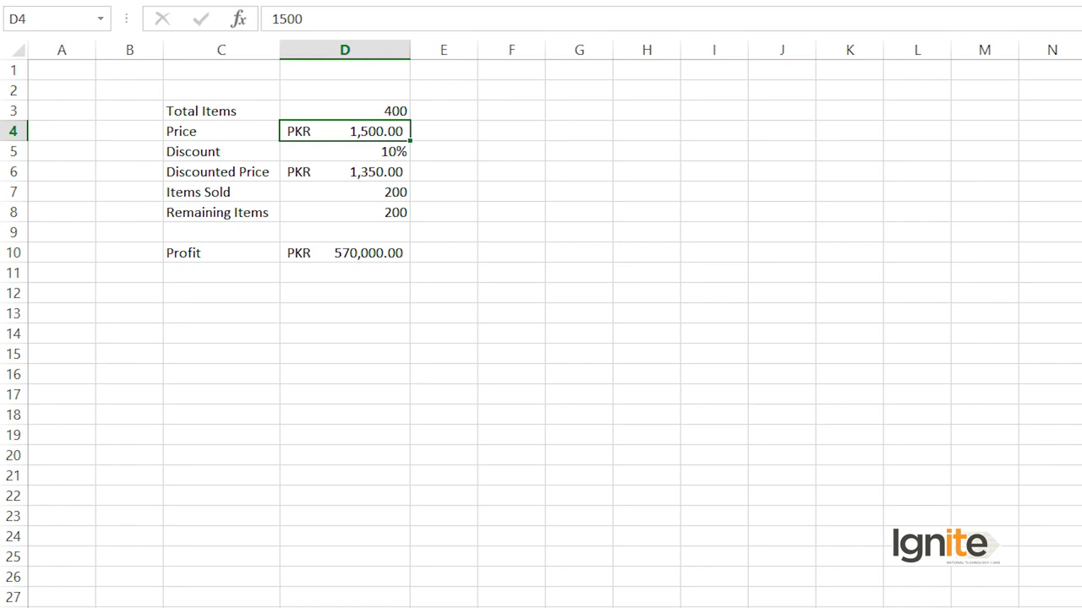
Examine the values and formulas behind Price, Discounted Price, Items Sold, Remaining Items and Profit
click(344, 172)
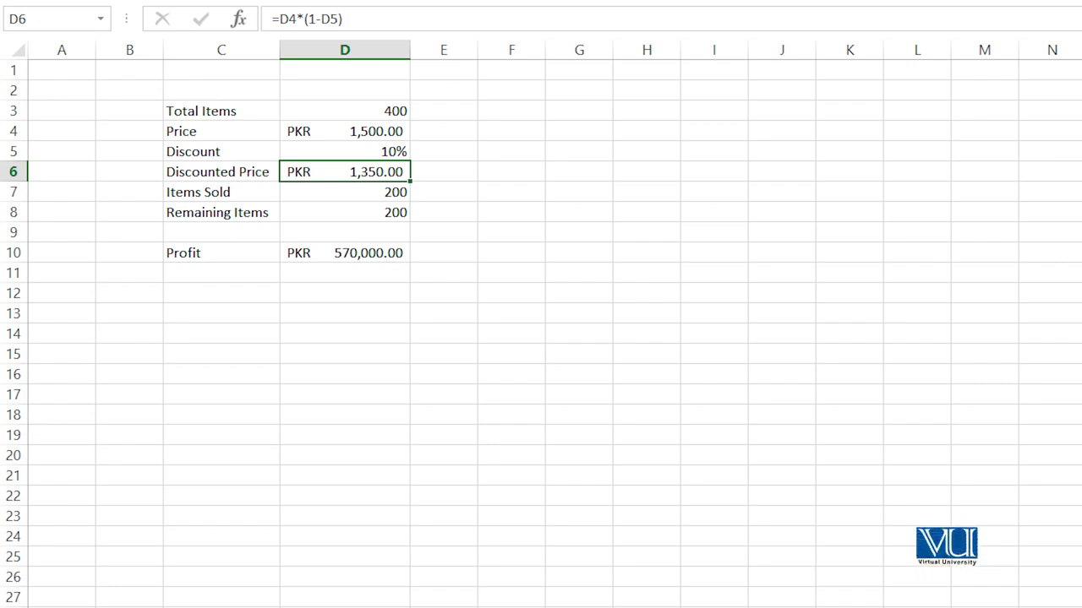
click(345, 192)
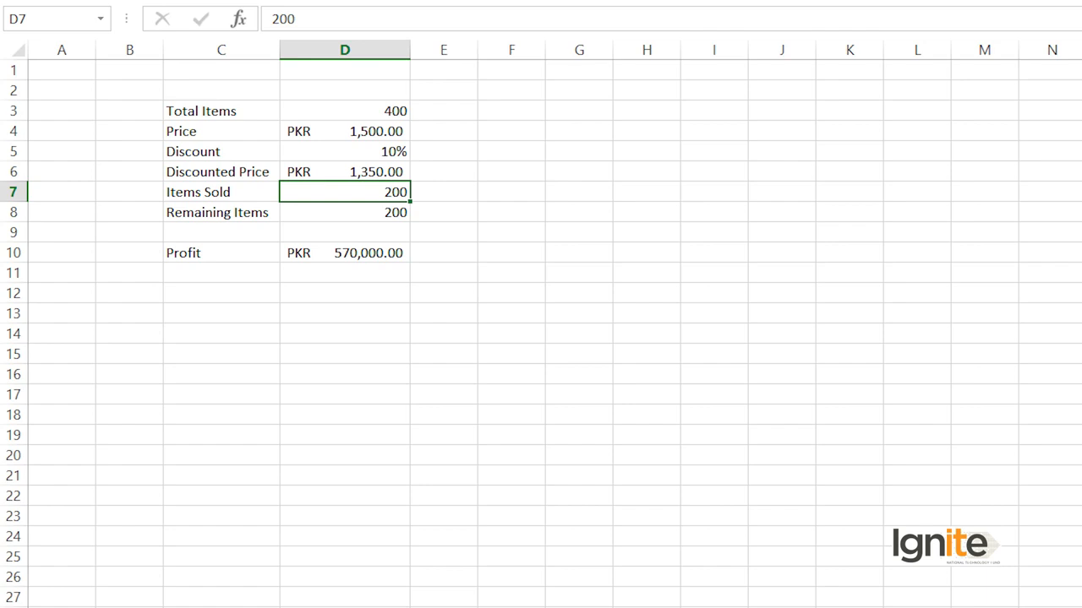
click(345, 131)
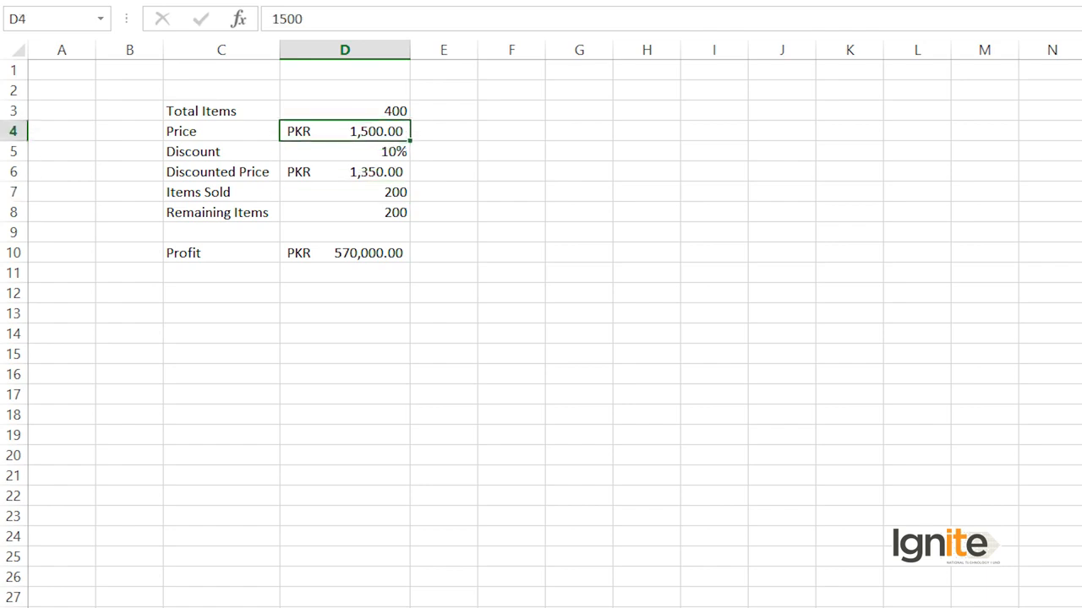
click(344, 212)
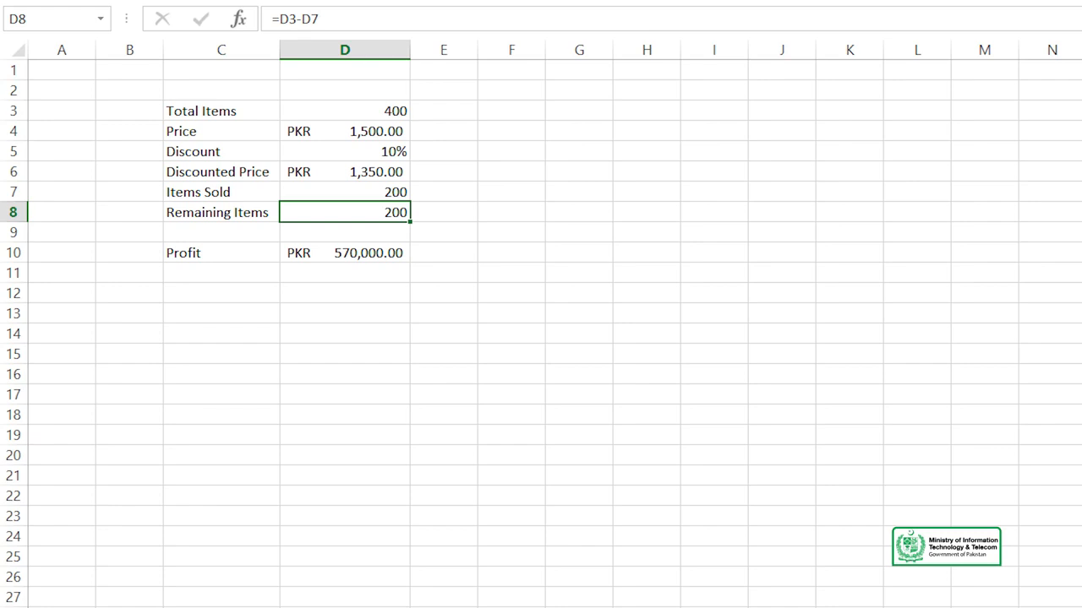
click(345, 253)
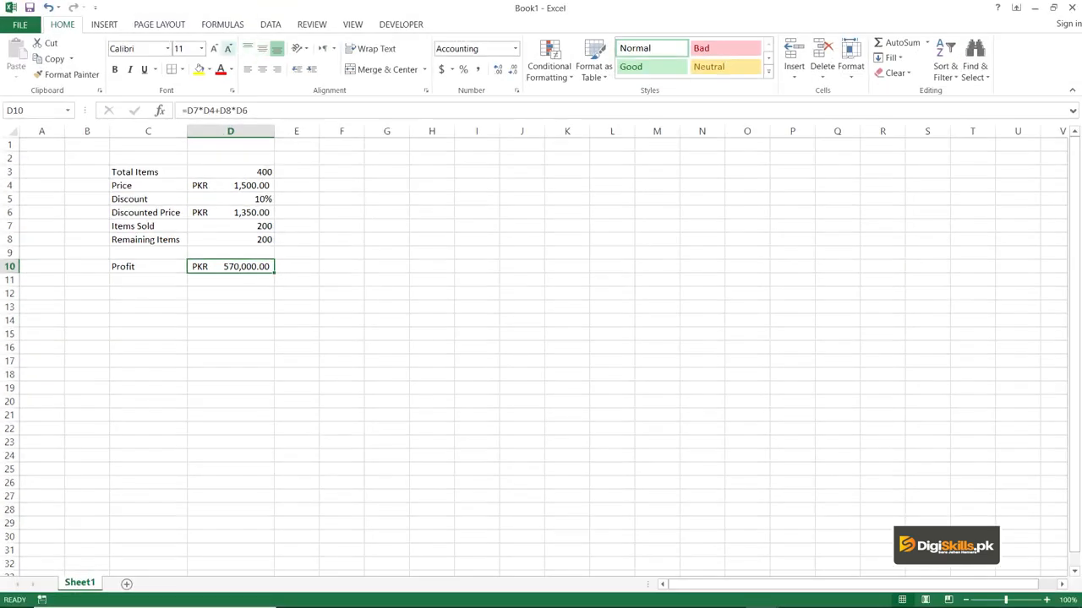
Use Scenario Manager to add a scenario named t1 that sets the Items Sold cell D7 to 150
click(270, 24)
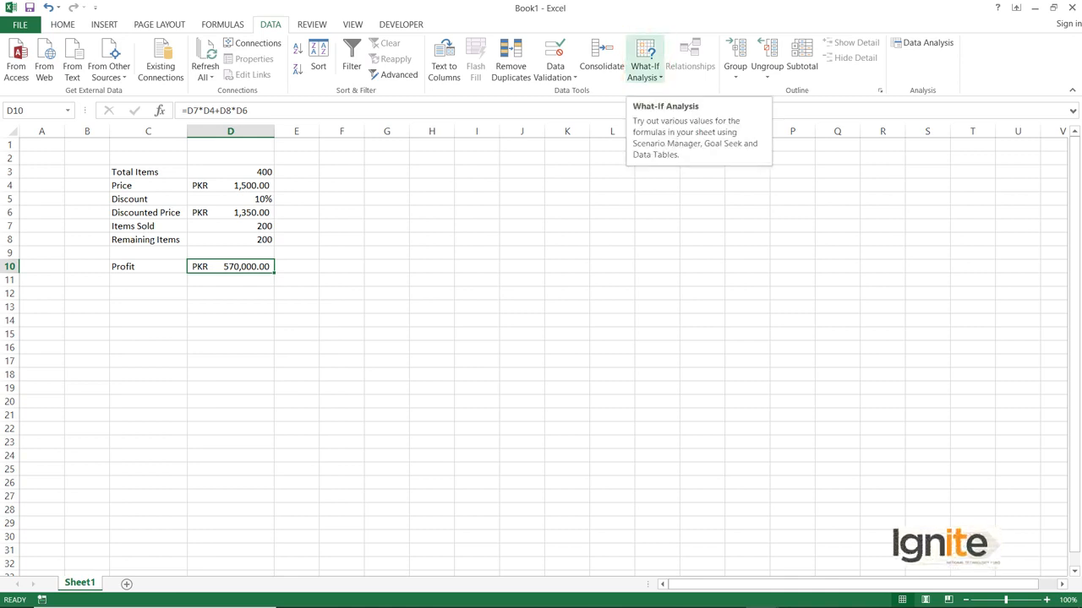
click(644, 63)
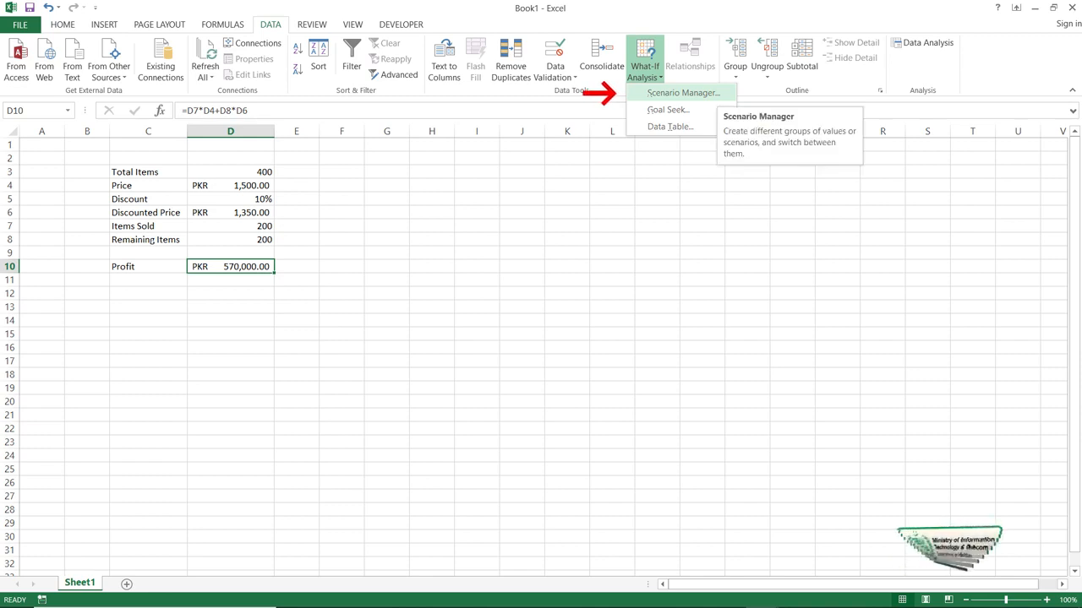
click(682, 93)
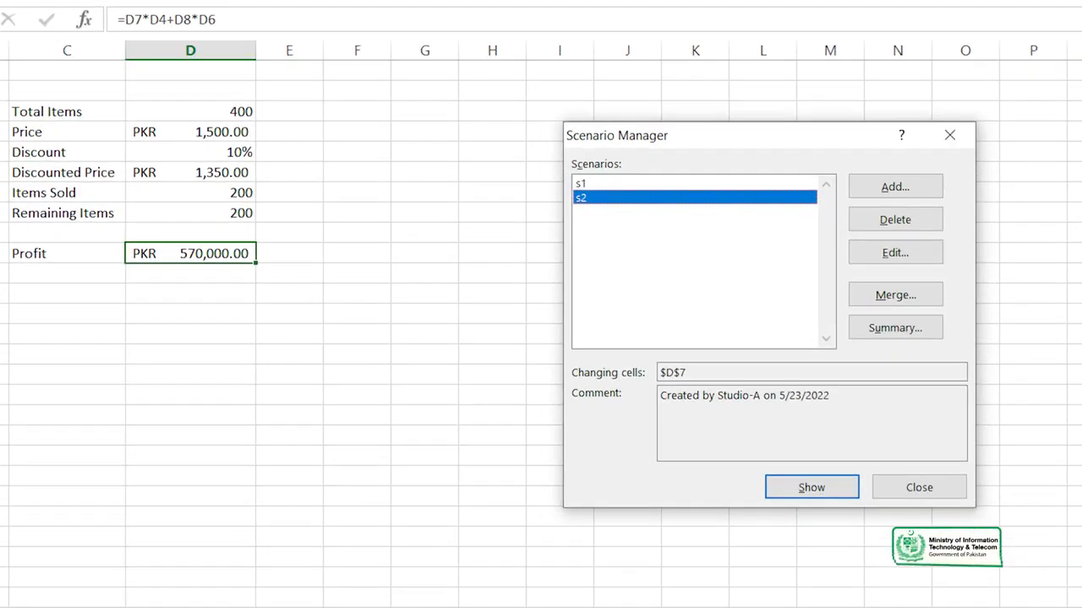
click(895, 187)
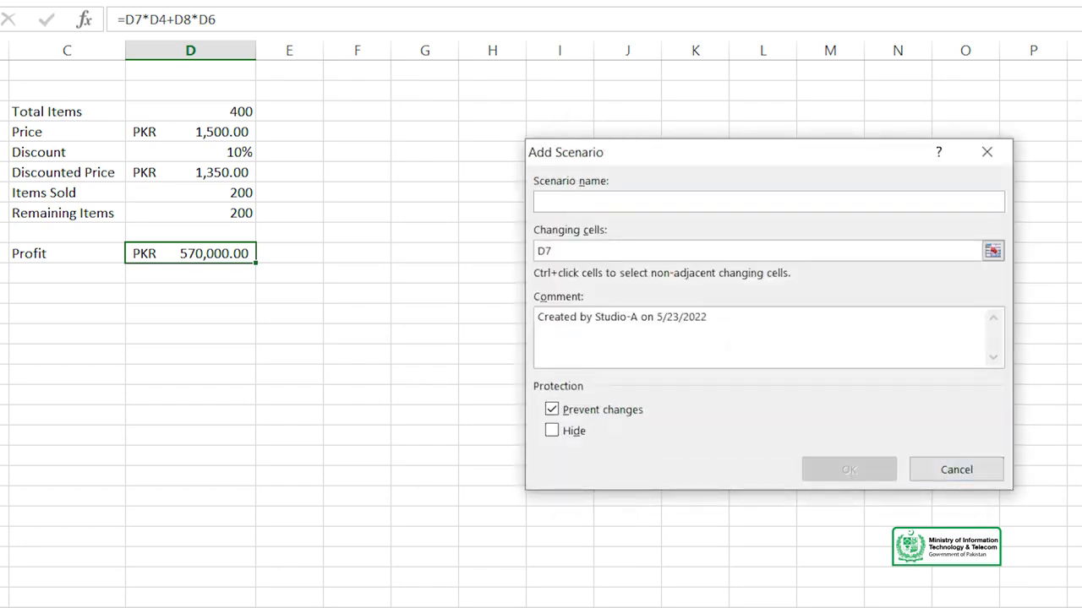
text(t1)
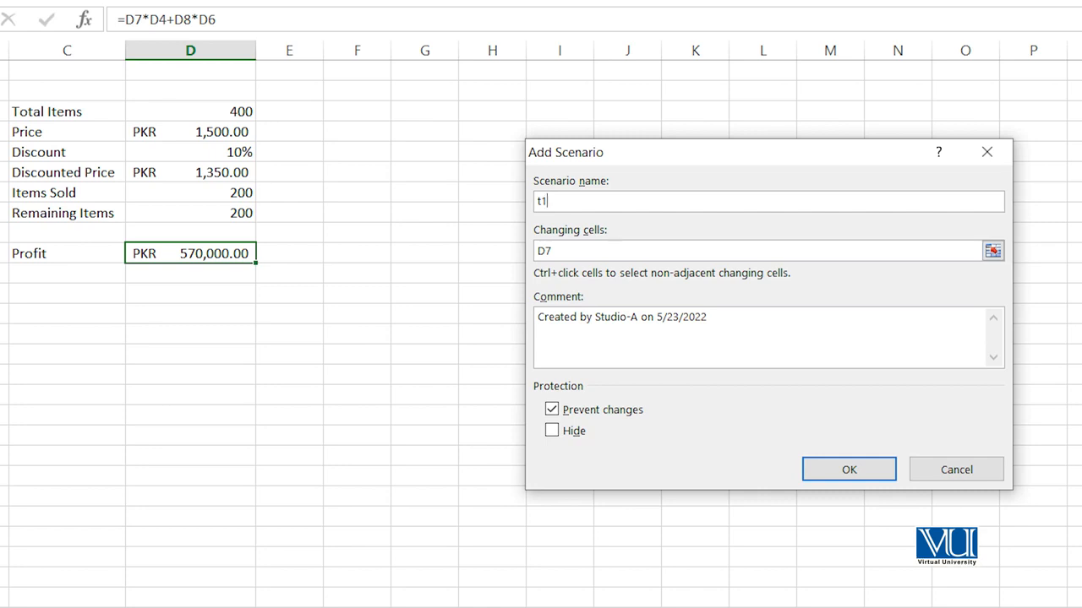
key(Tab)
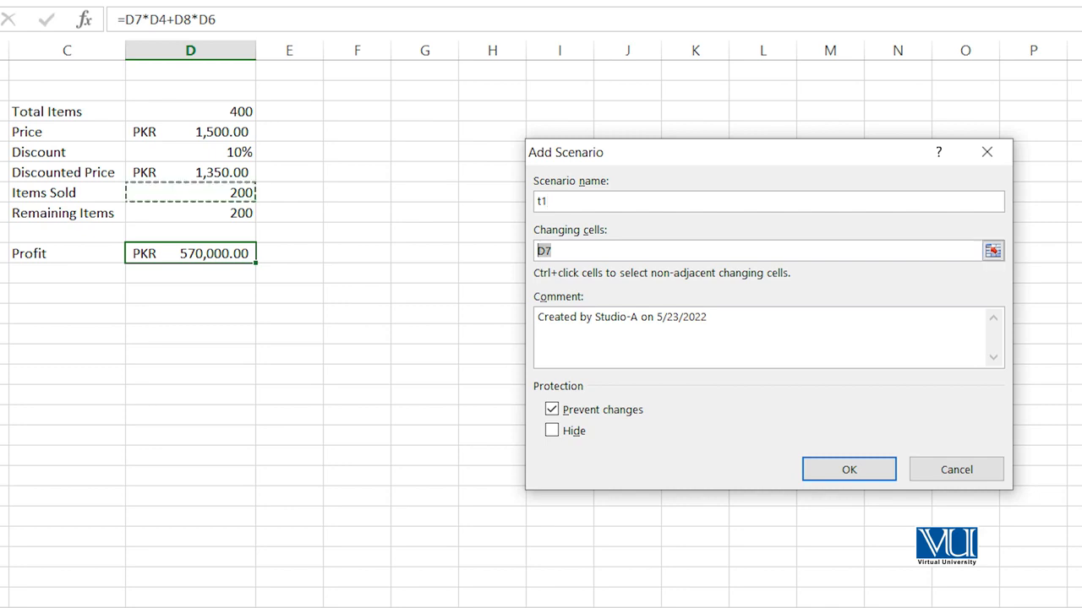
click(190, 193)
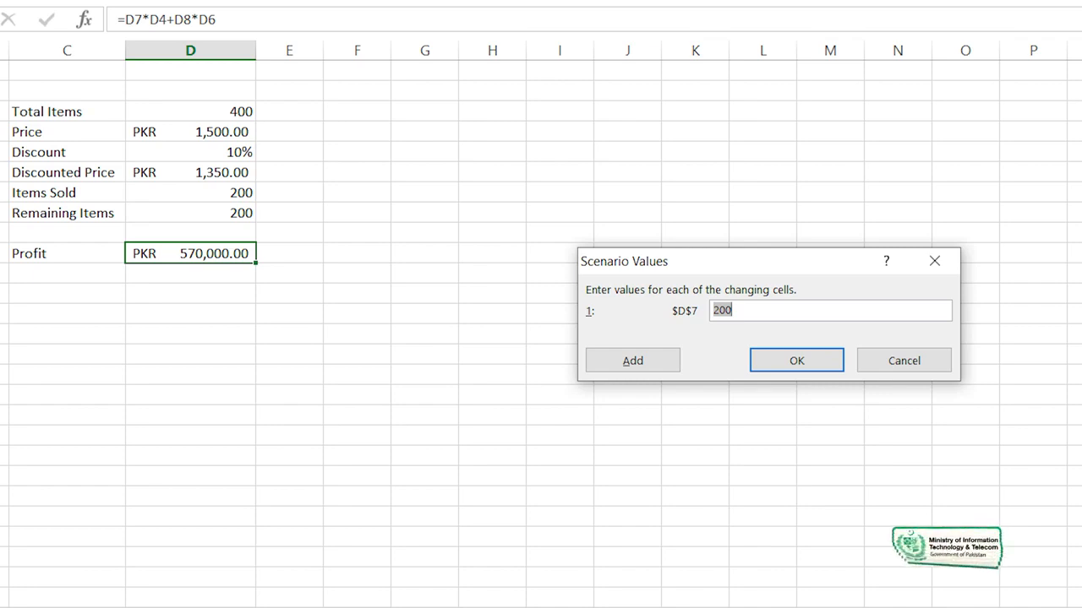
text(150)
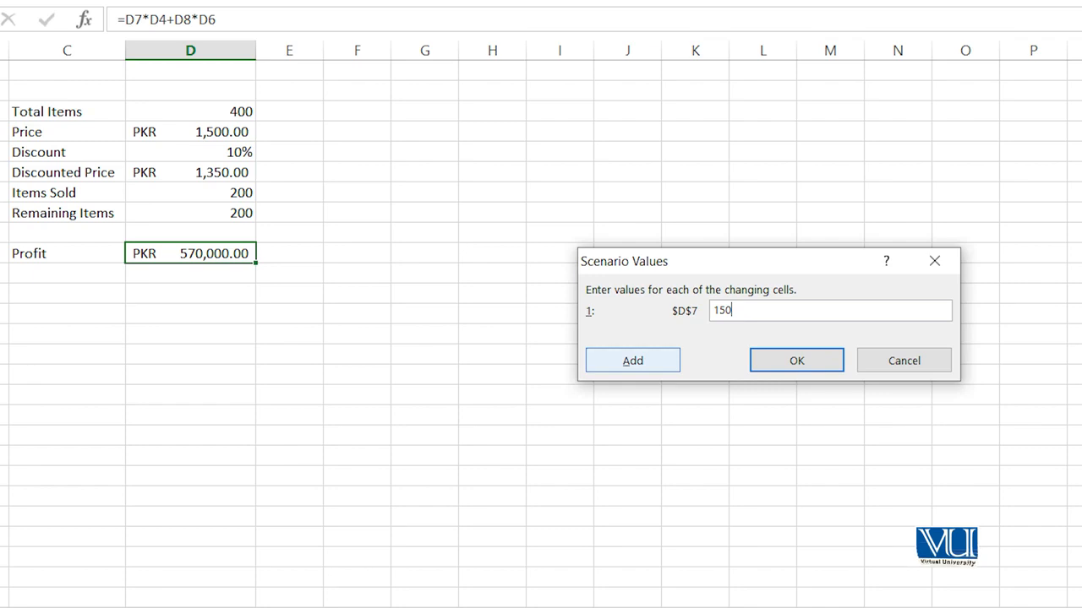
click(632, 360)
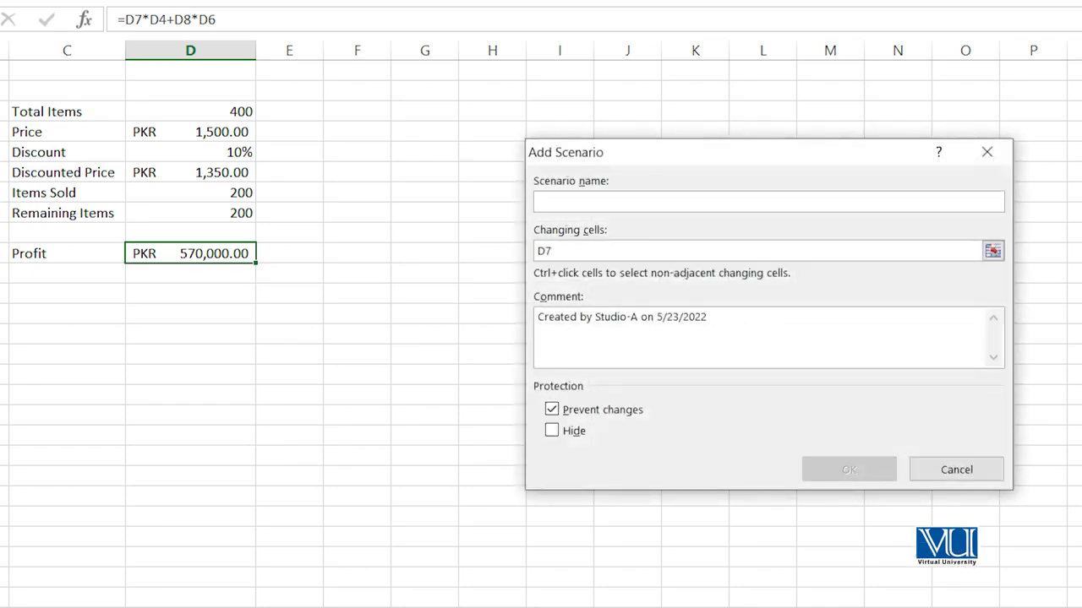
Add a second scenario named t2 that sets the Items Sold cell D7 to 300
text(t2)
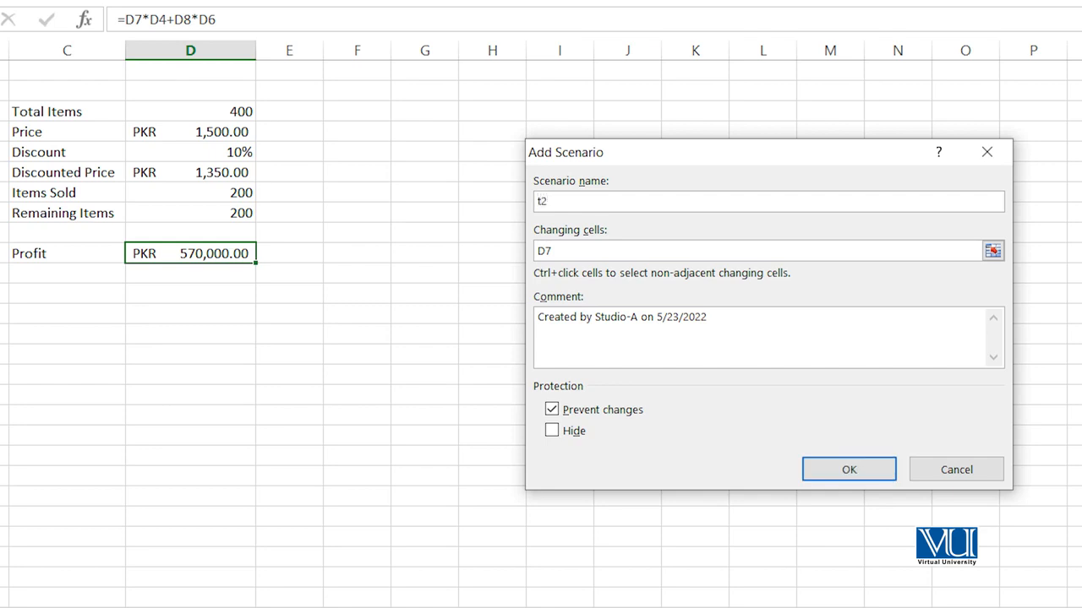
key(Return)
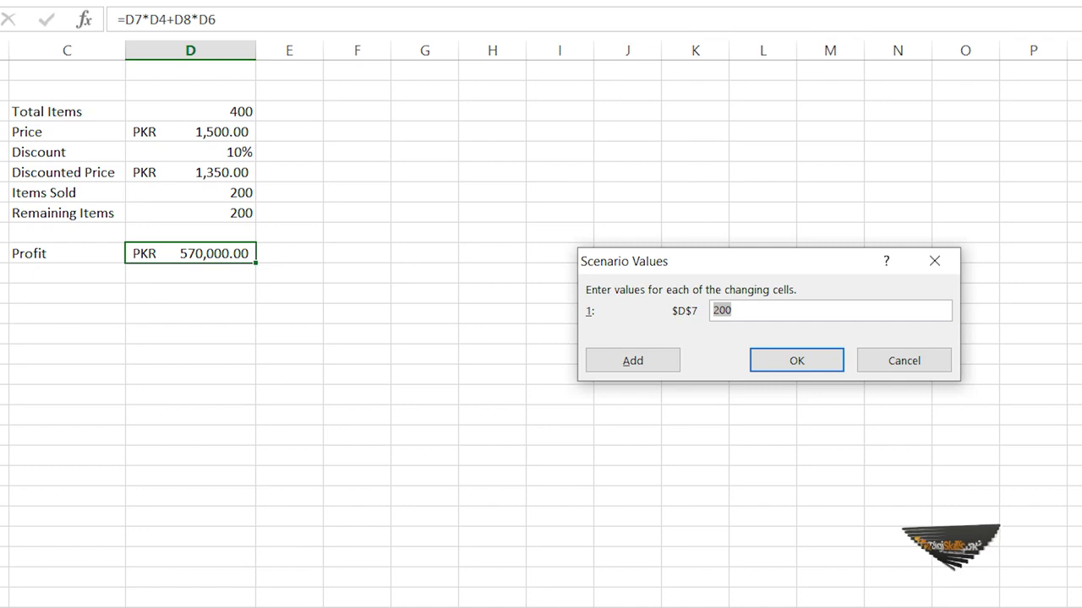
text(3)
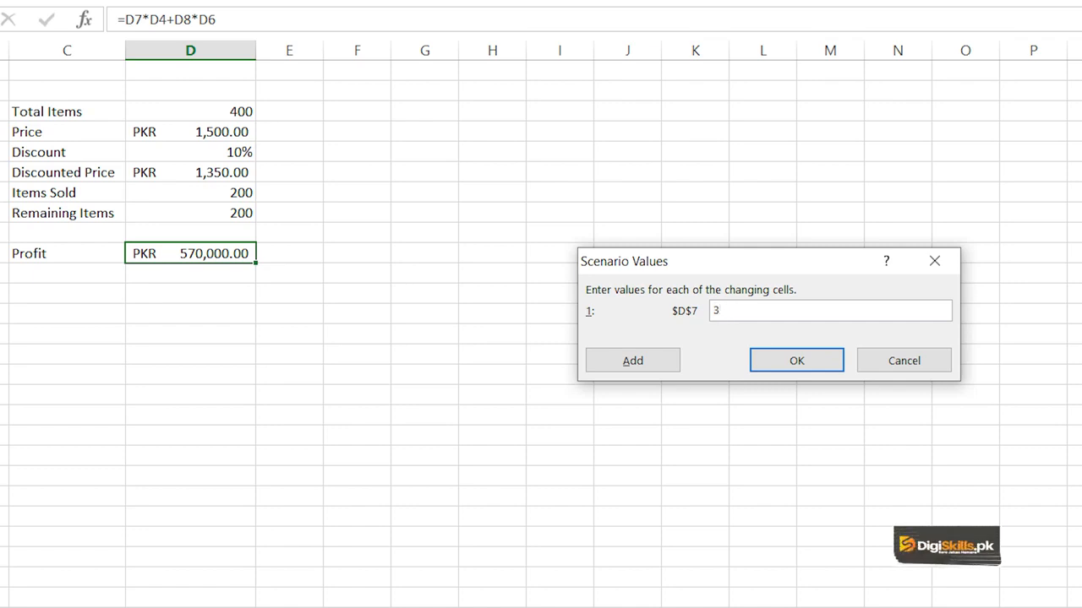
text(00)
click(633, 361)
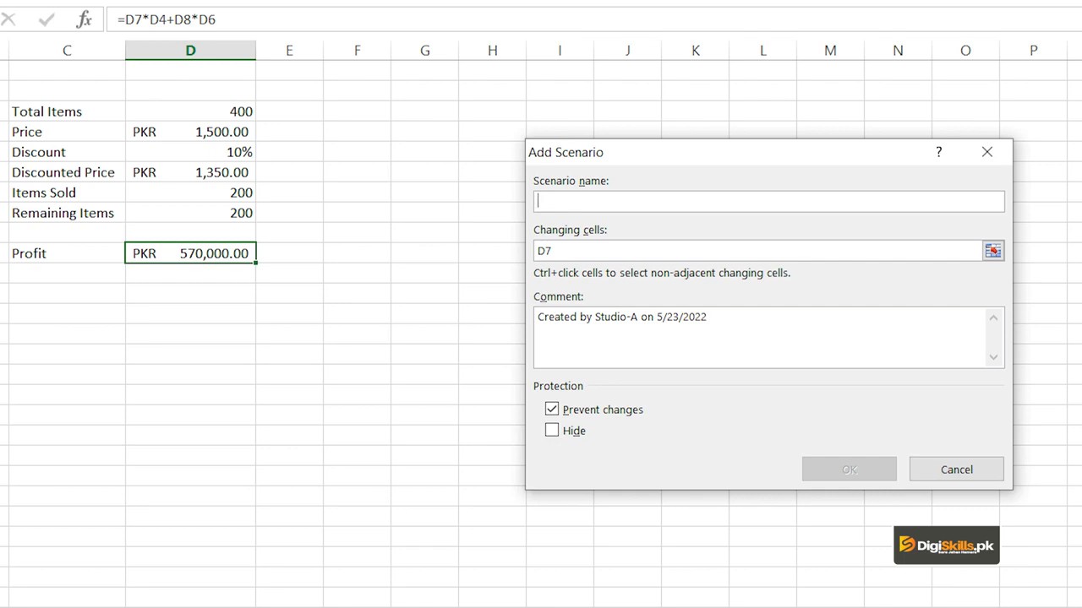
Add a third scenario named t3 for the Items Sold cell D7 with the value 200
text(t3)
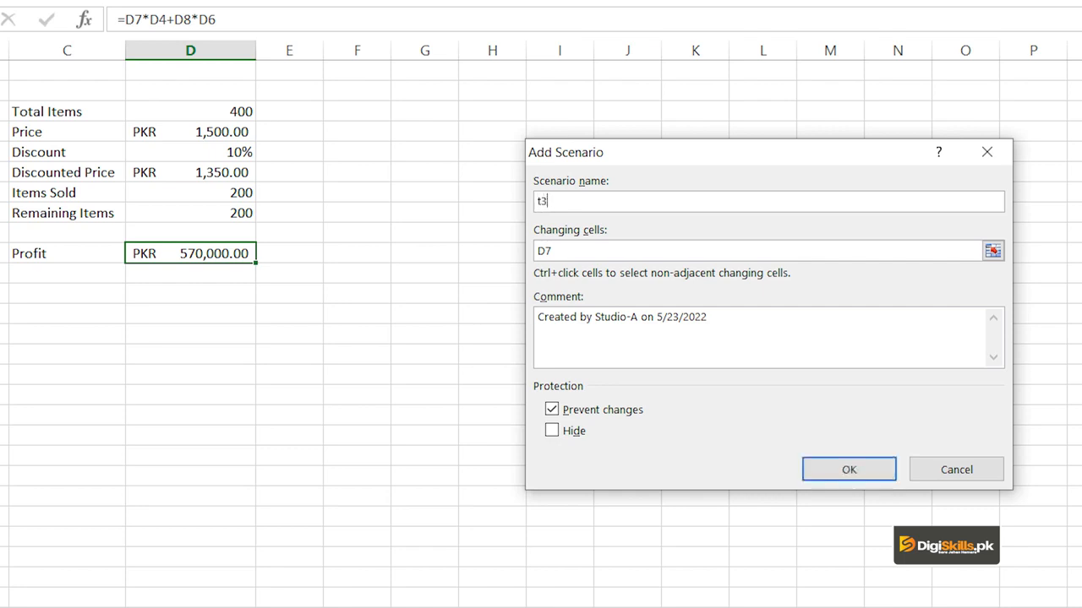
click(848, 470)
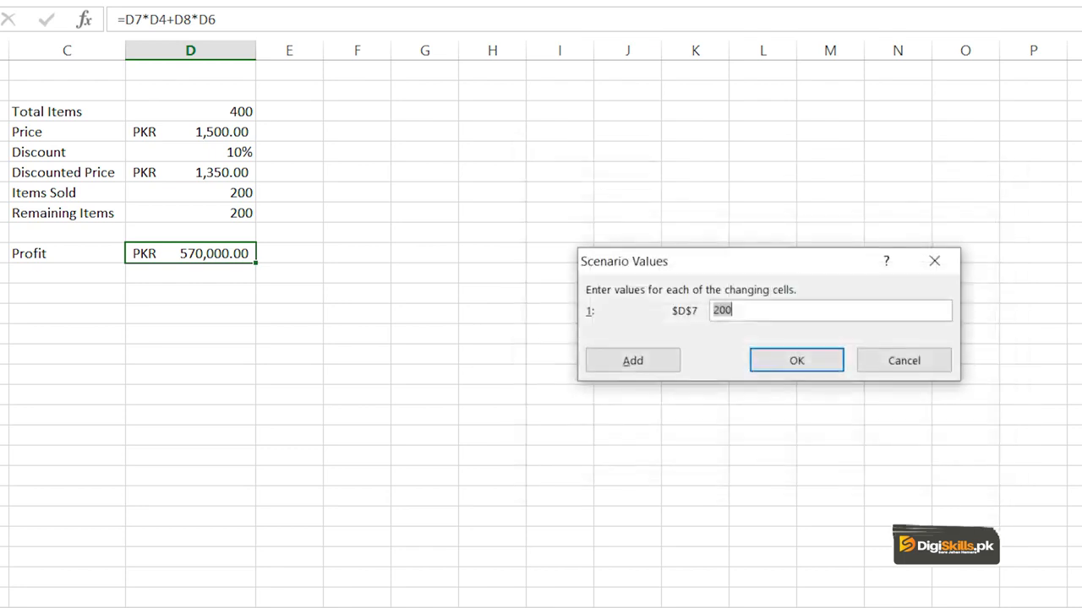
click(797, 361)
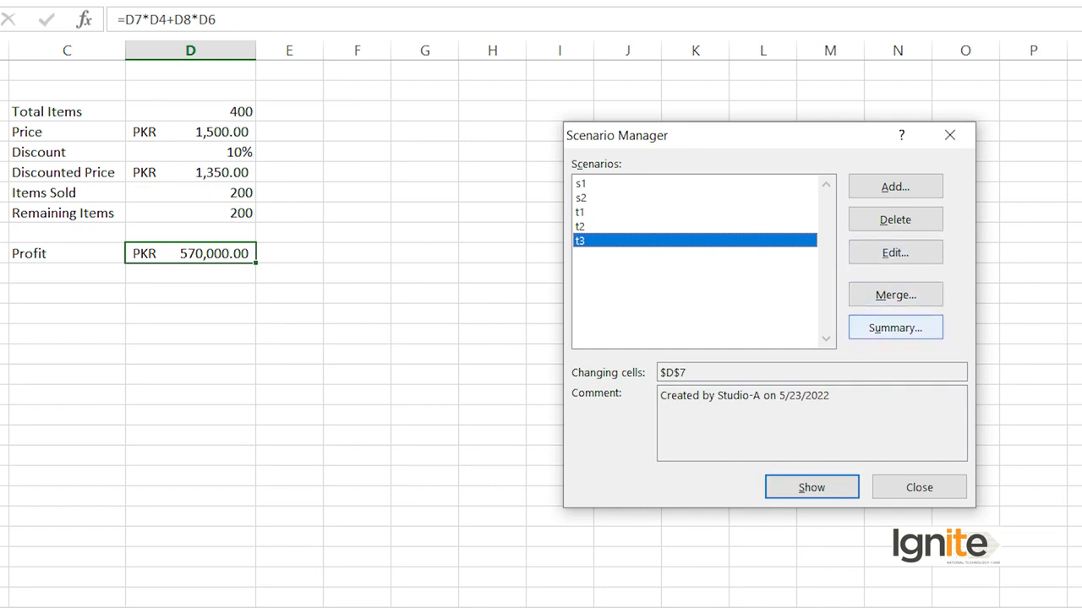
Generate a Scenario summary report with the Profit cell D10 as the result cell
click(894, 328)
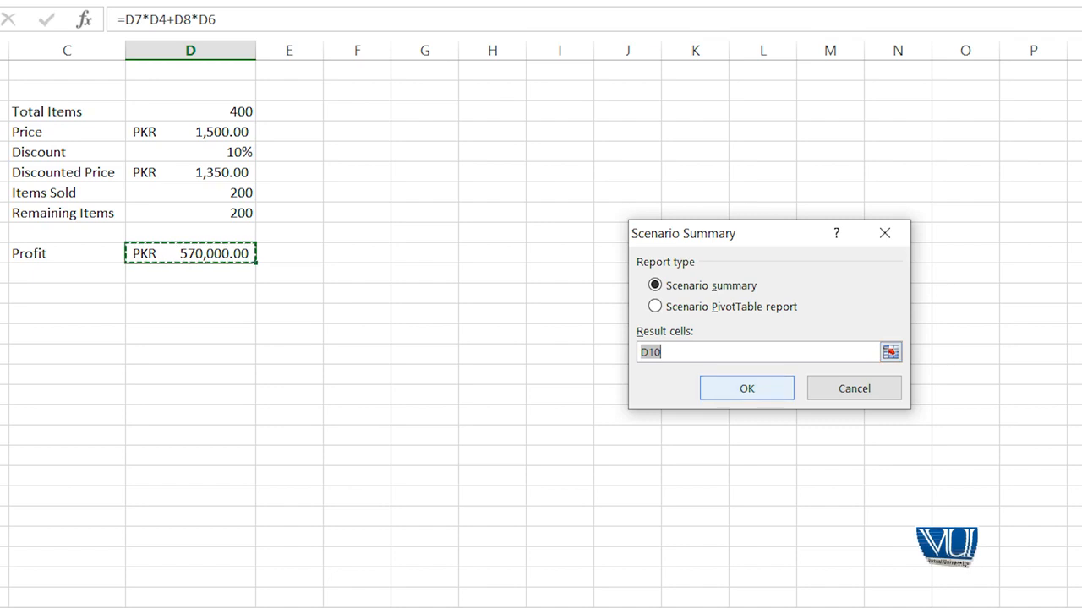
click(191, 253)
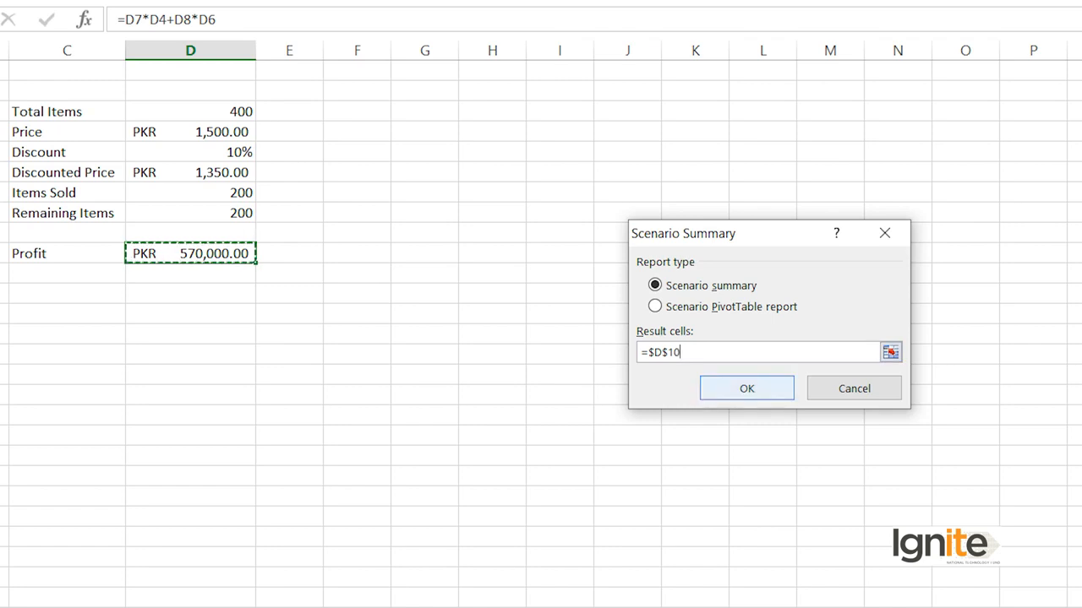
key(Return)
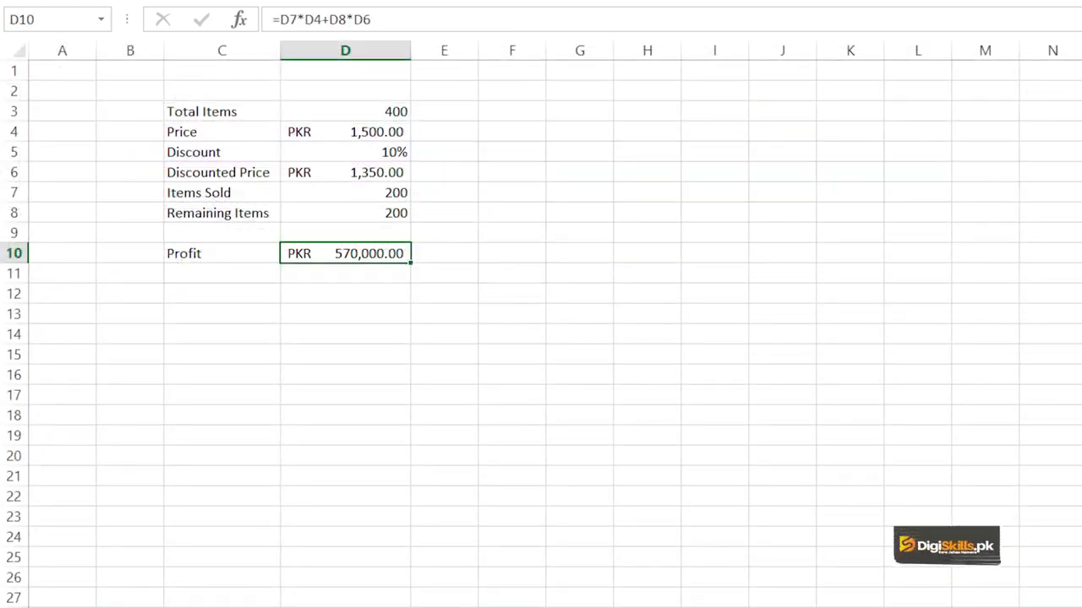
Review the contents of the Items Sold cell D7 and the Discount cell D5 as inputs to the profit
click(345, 193)
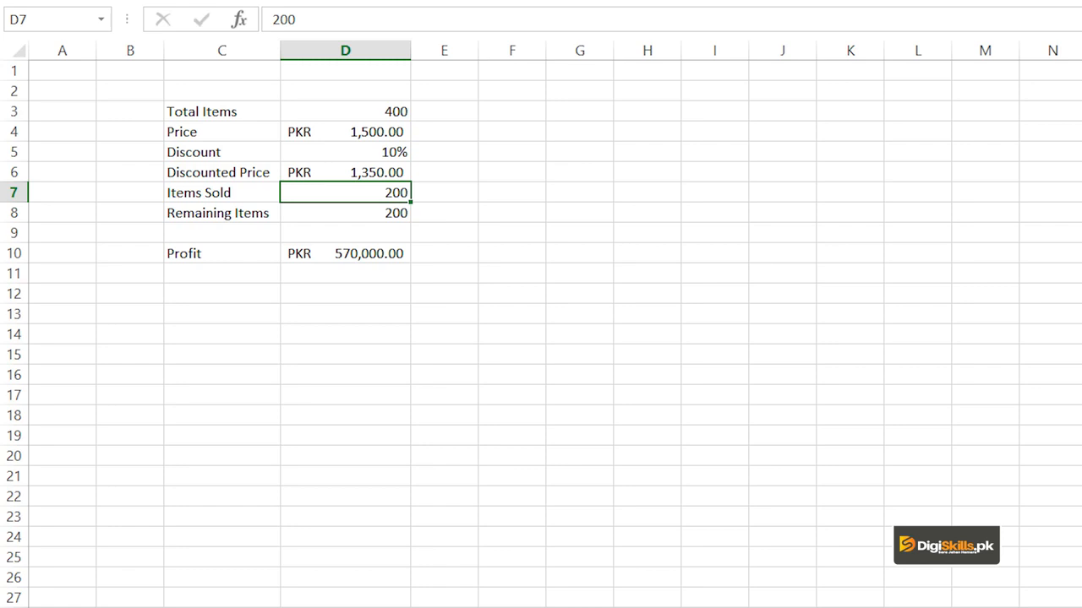
click(345, 153)
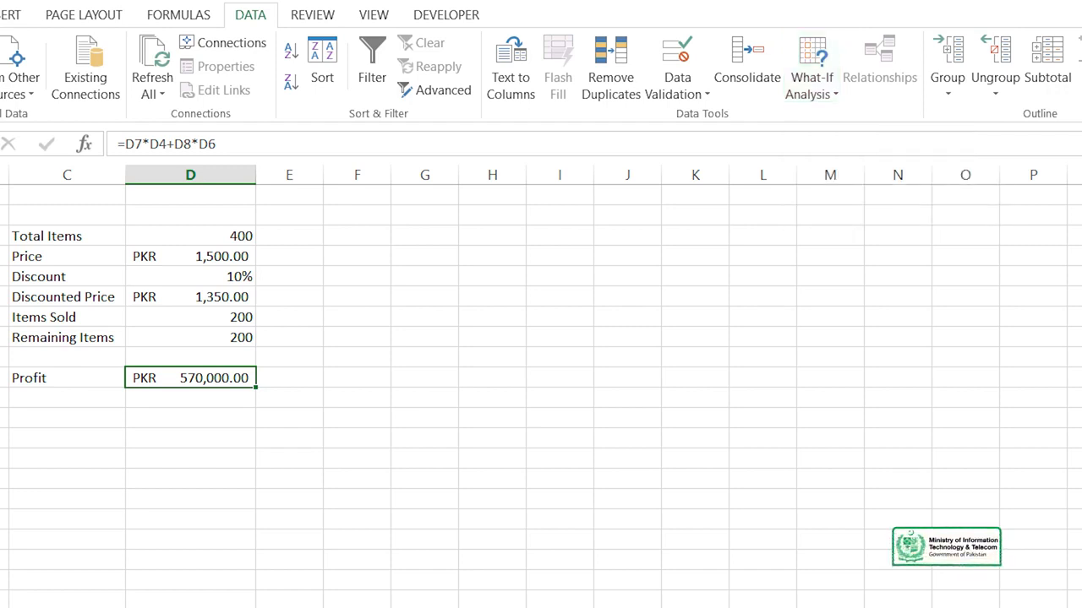
click(191, 276)
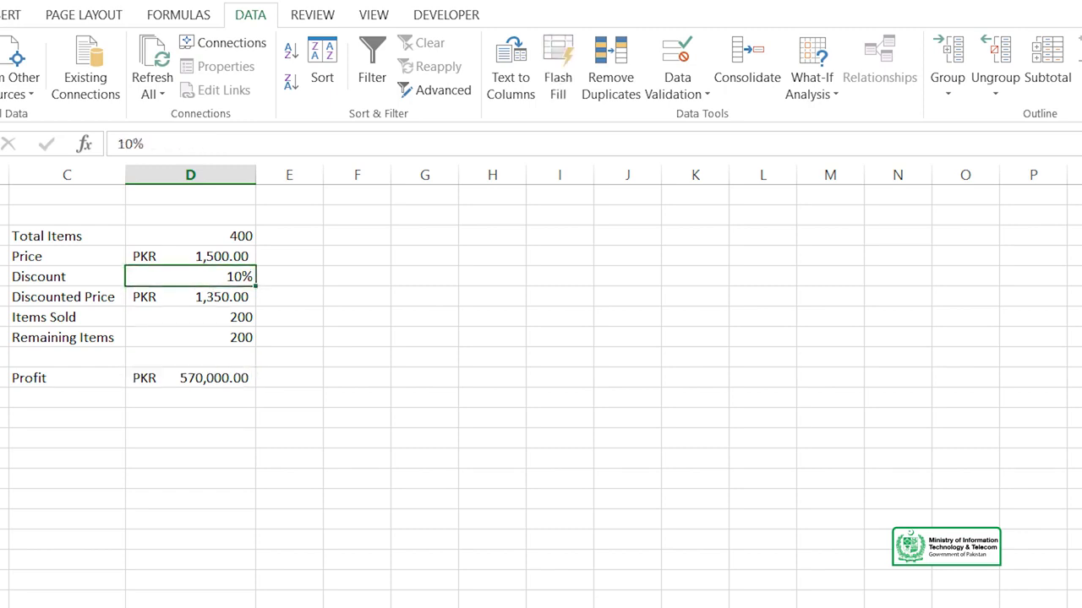
Run a Goal Seek that brings the Profit cell D10 to 500000 by changing the Discount cell D5, and discard its solution
click(811, 84)
click(847, 142)
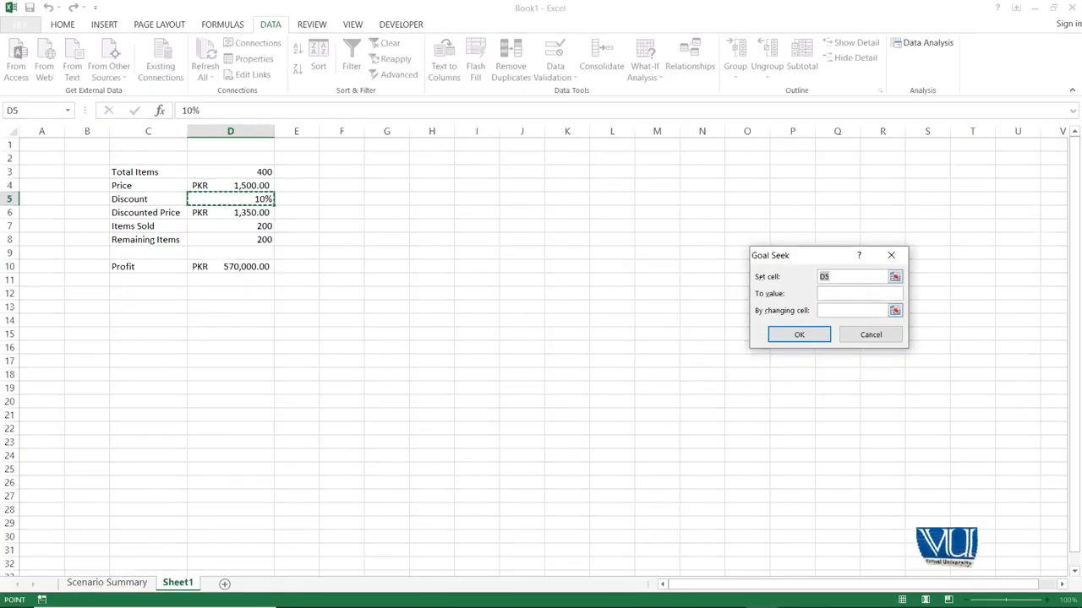
click(231, 267)
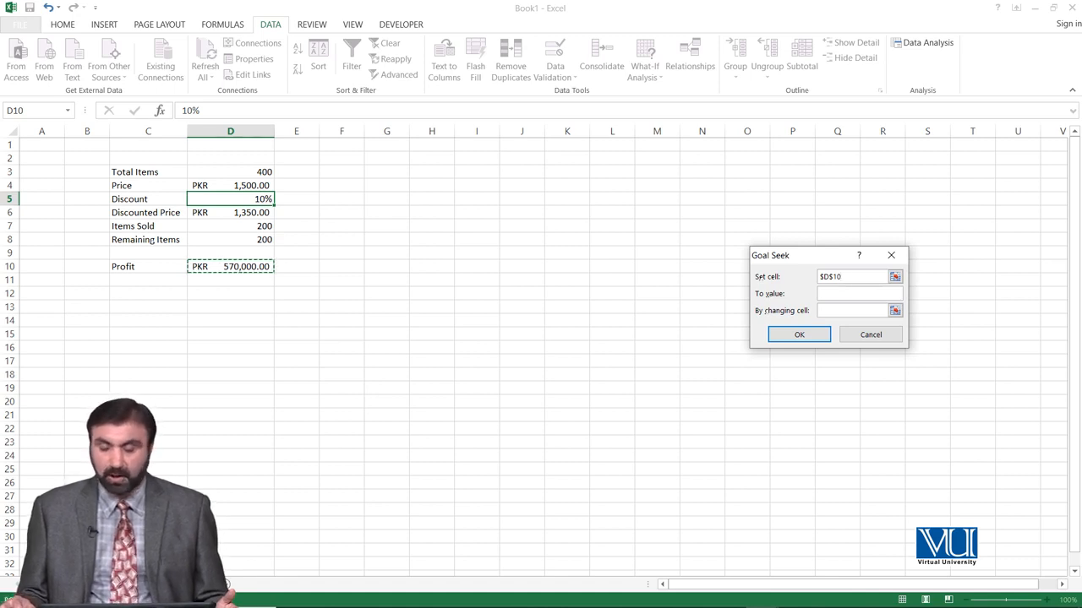
key(Tab)
text(500000)
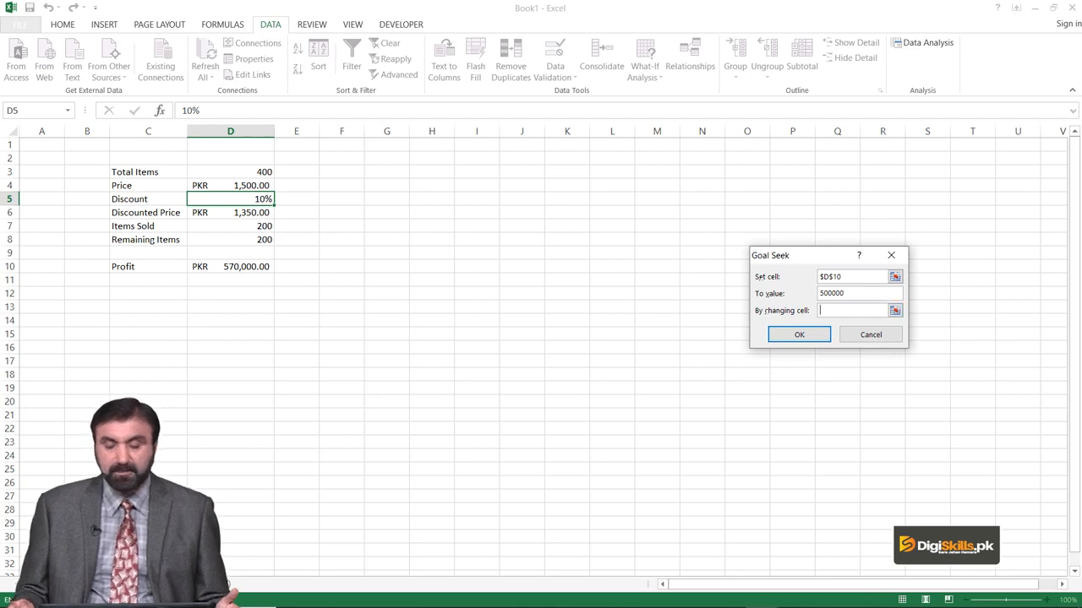
click(230, 199)
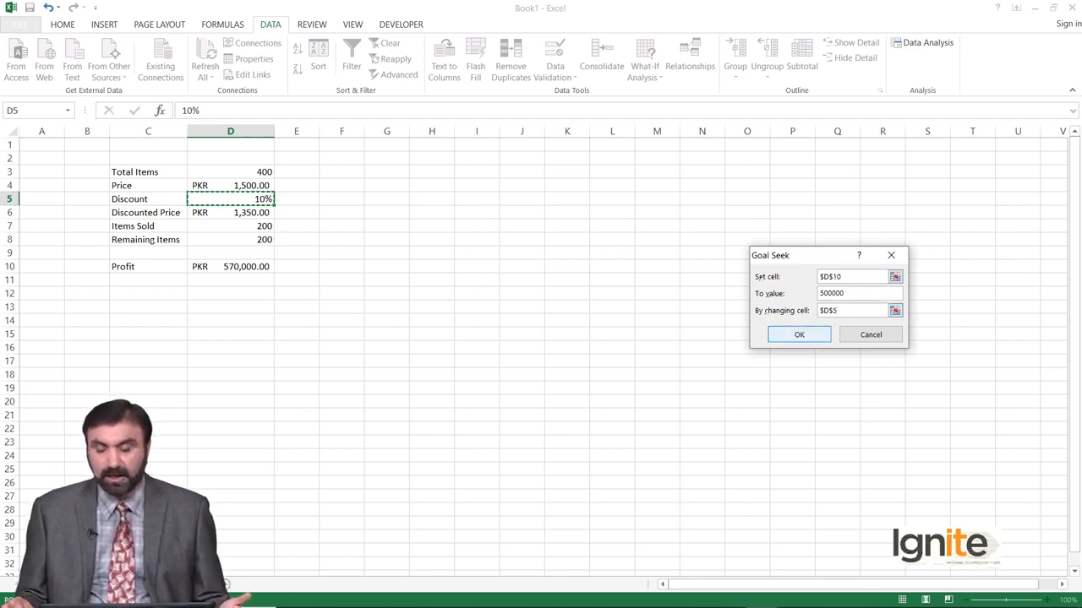
key(Return)
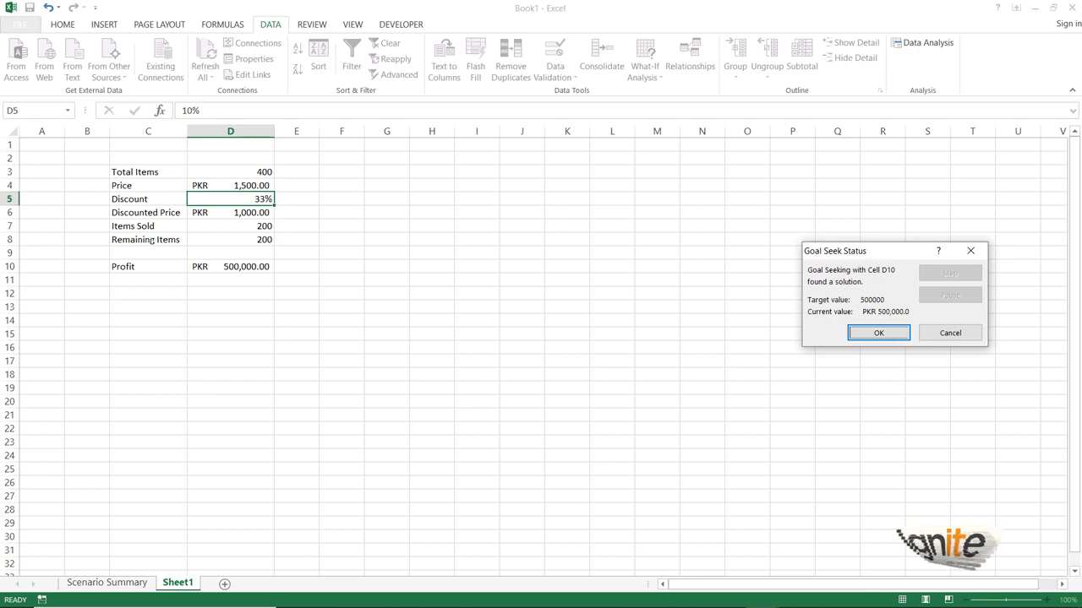
key(Tab)
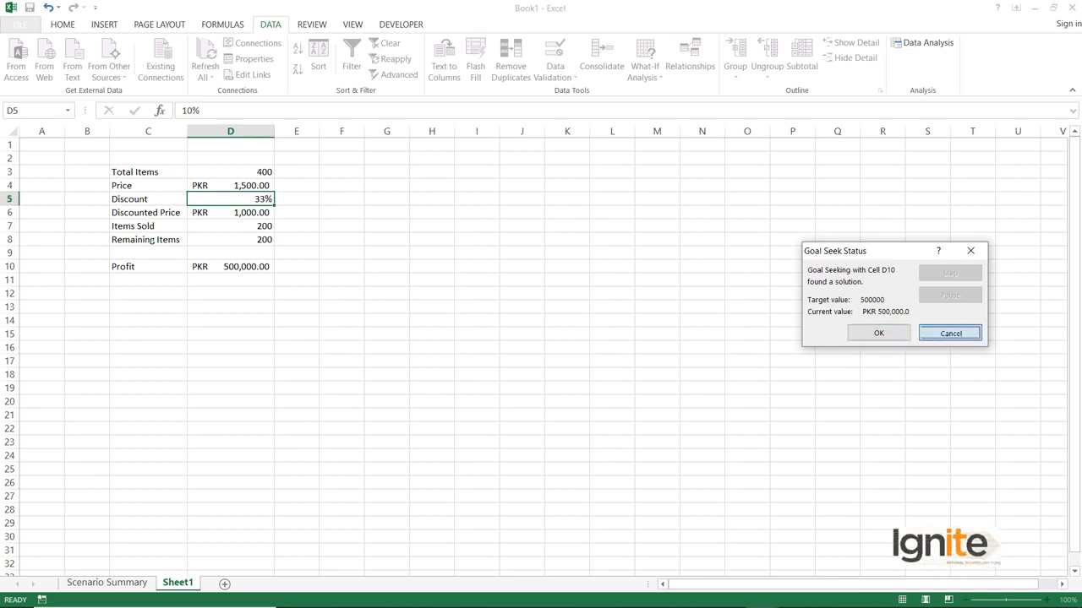
key(Return)
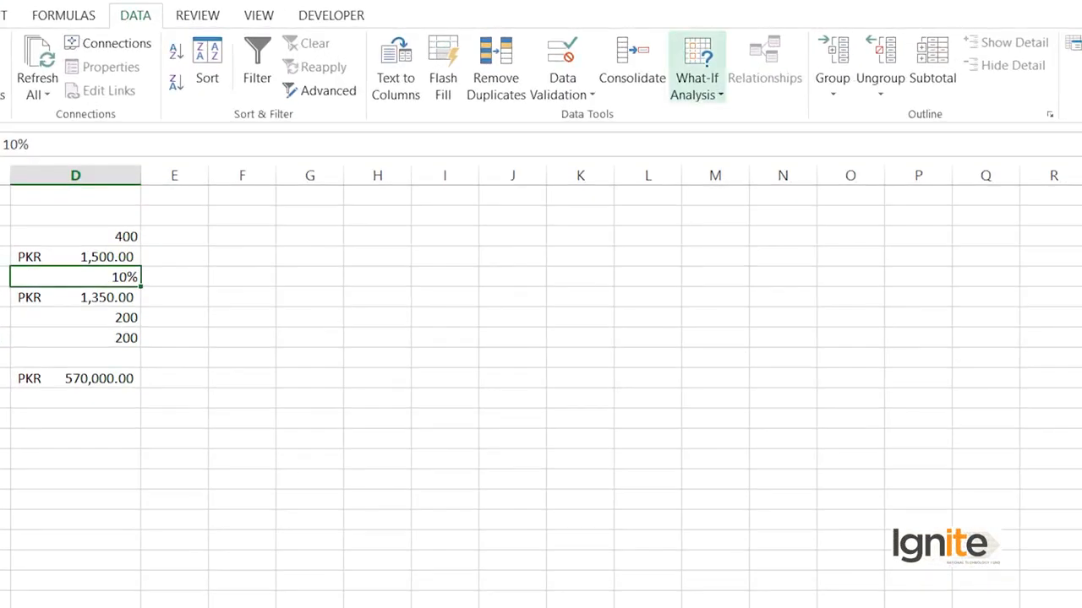
click(686, 80)
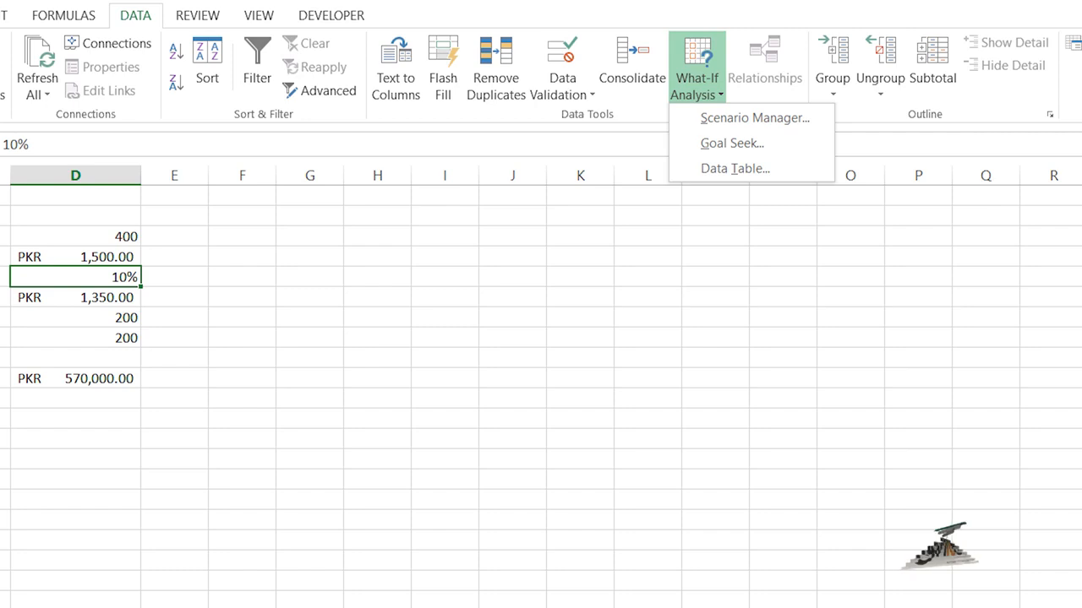
key(Escape)
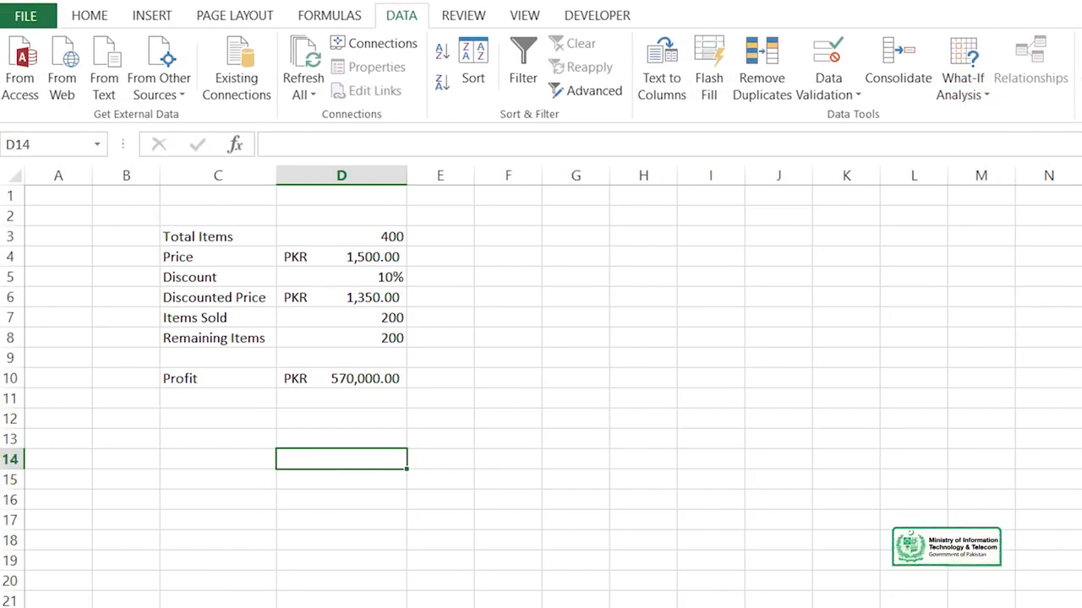
Enter 10% in cell D14 as the first discount rate of the table
text(1)
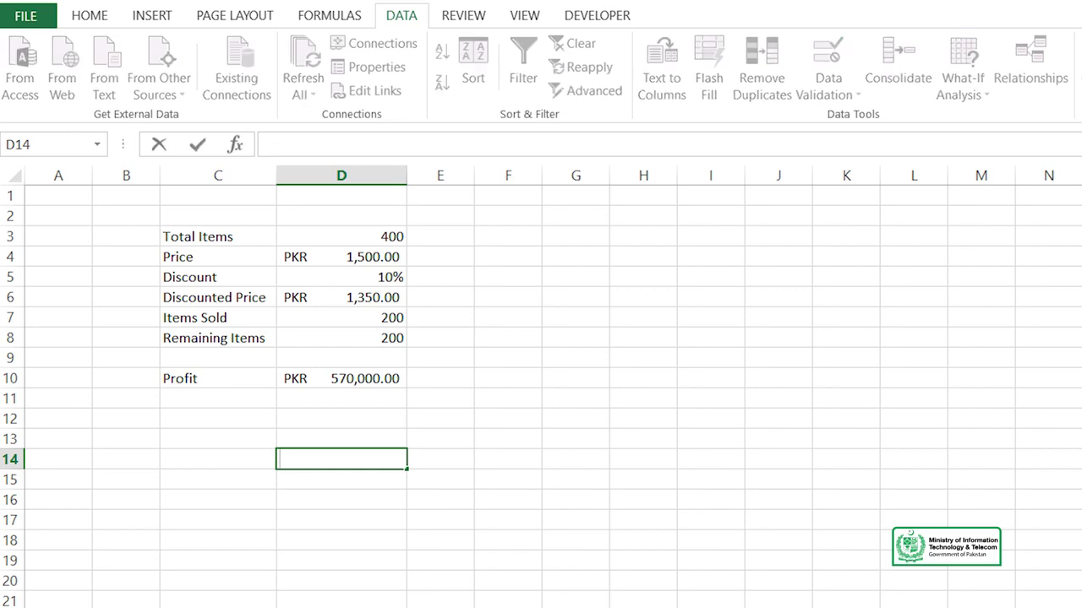
text(0%)
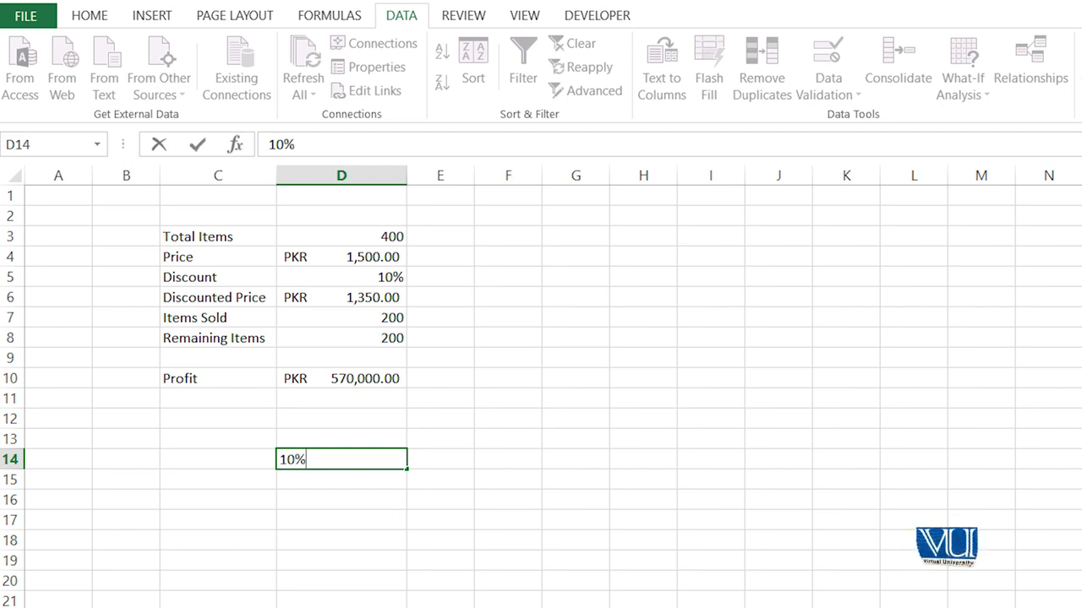
key(Return)
Fill D14:D23 down the column with a linear series that has a step value of 5%
key(Up)
key(shift+Down)
key(shift+Down)
key(shift+Down)
key(shift+Down)
key(shift+Down)
key(shift+Down)
key(shift+Down)
key(shift+Down)
key(shift+Down)
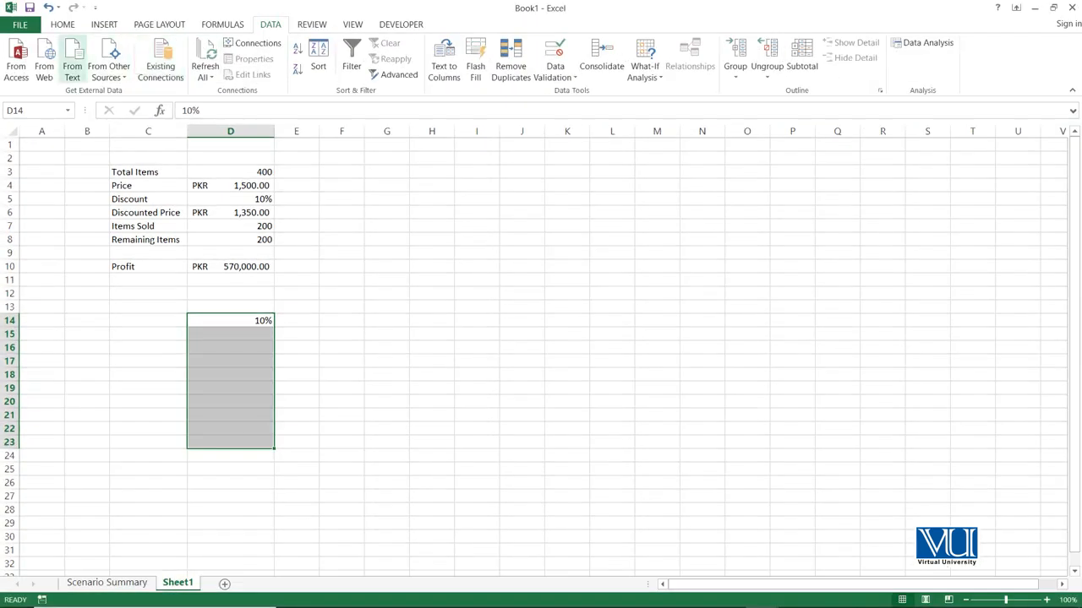
click(63, 25)
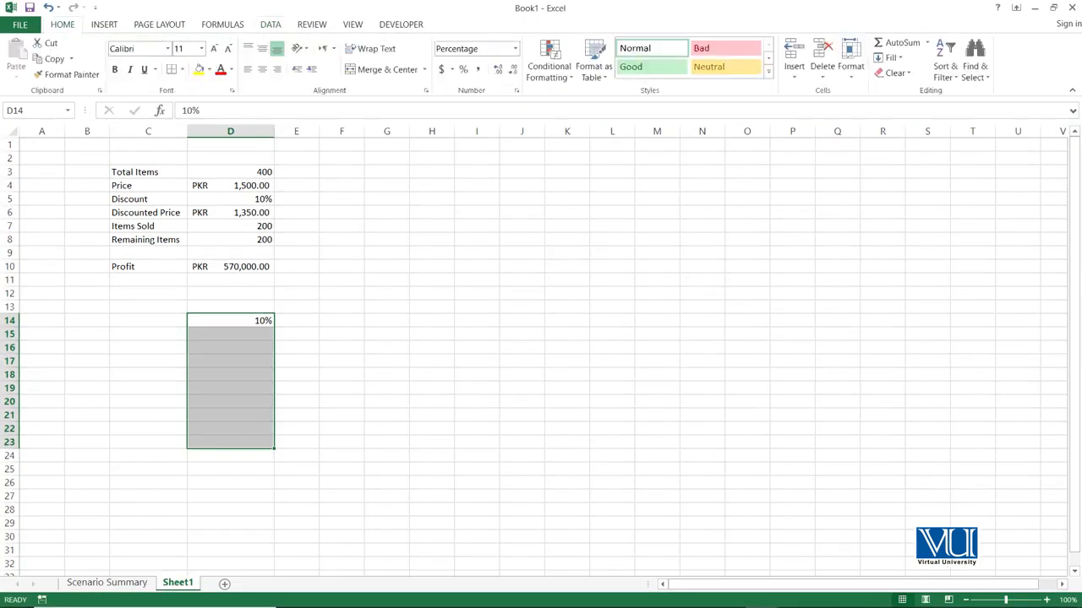
click(890, 58)
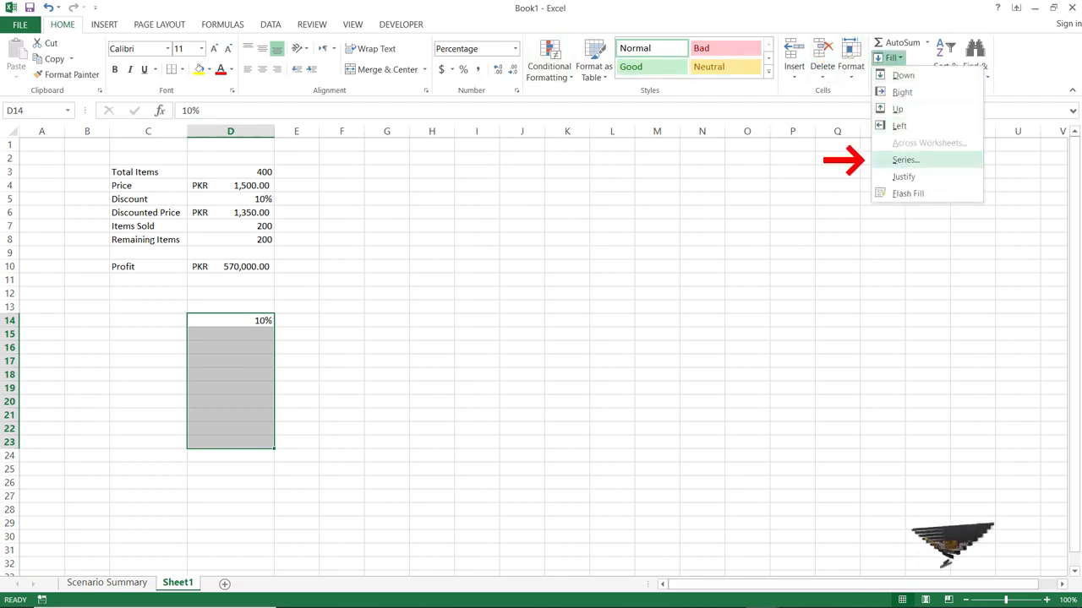
click(909, 160)
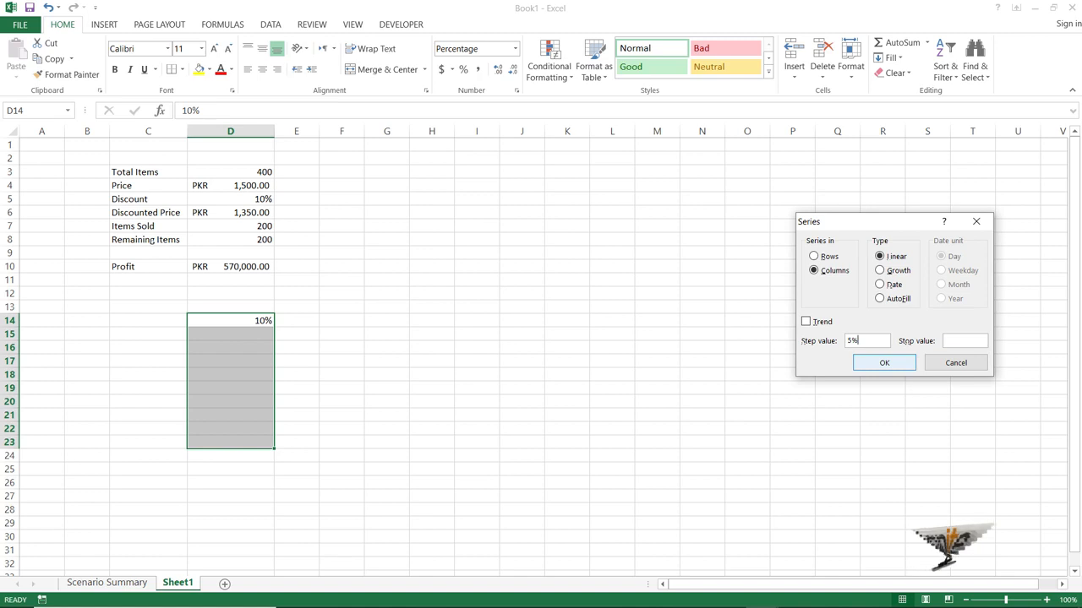
key(Return)
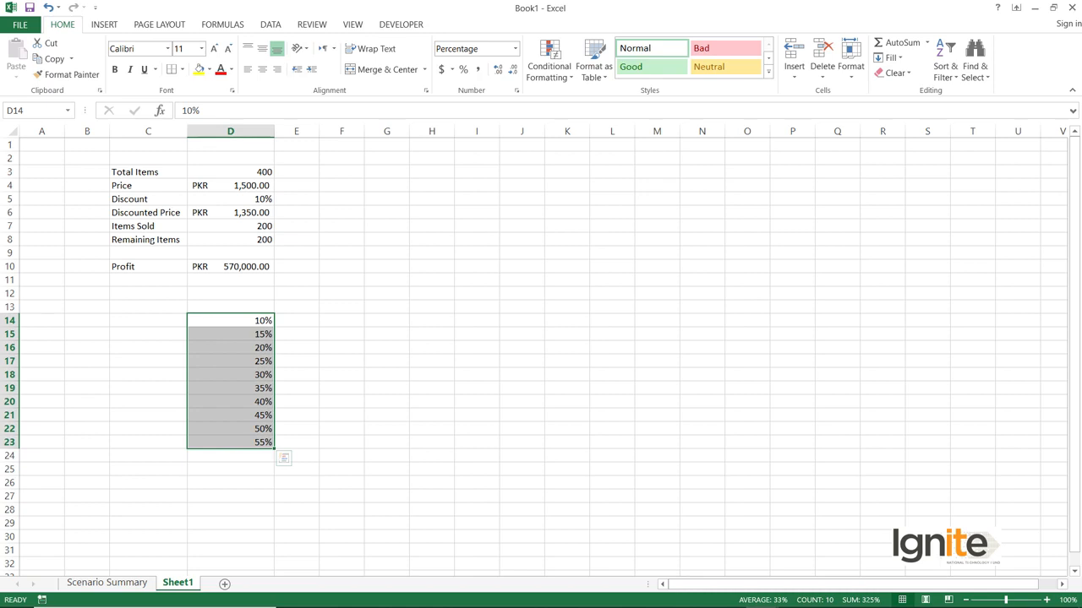
Link cell E13 to the Profit cell with the formula =D10
click(296, 306)
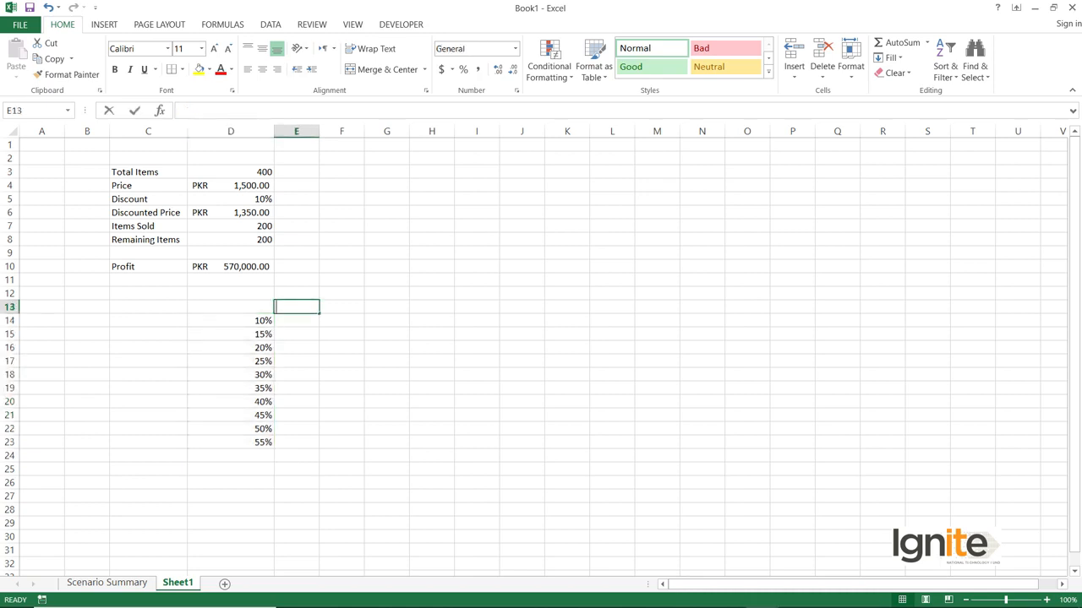
text(=)
click(231, 266)
key(Return)
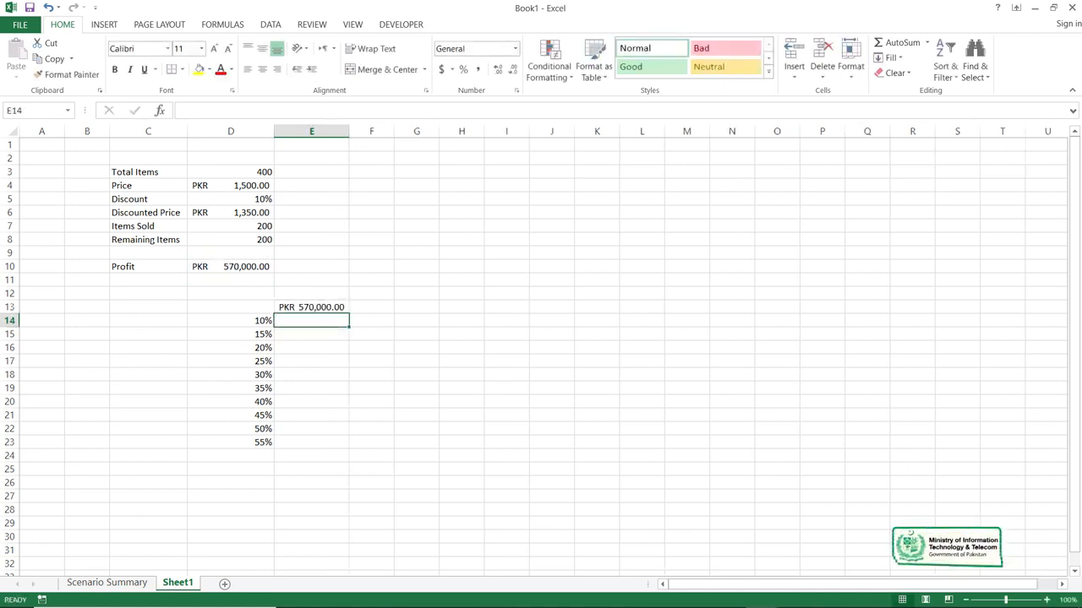
Create a one-variable data table over D13:E23 with the Discount cell D5 as the column input cell
drag(231, 306, 311, 442)
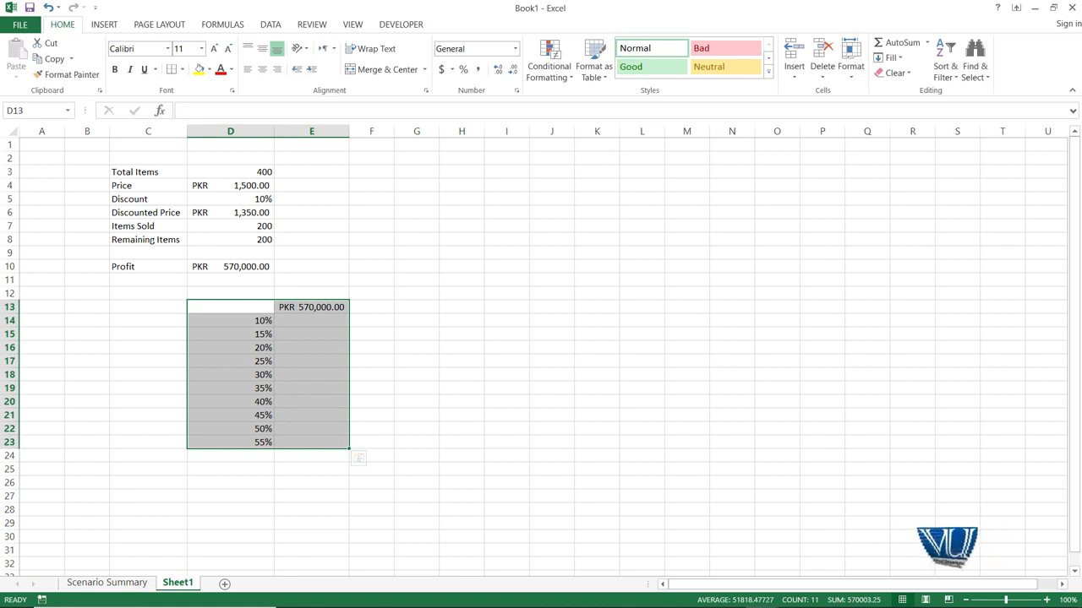
click(270, 25)
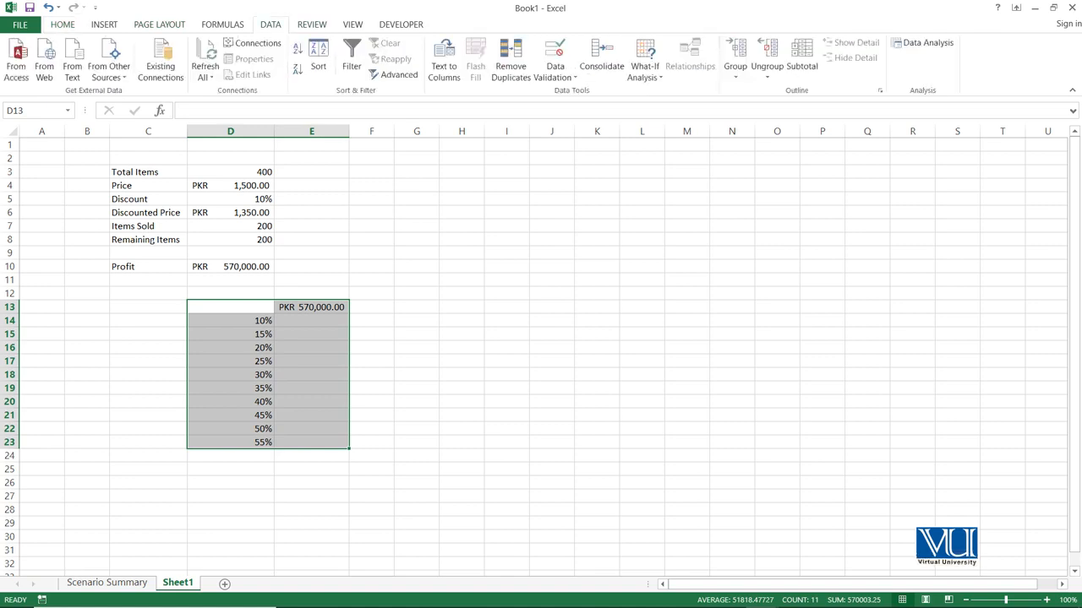
click(644, 71)
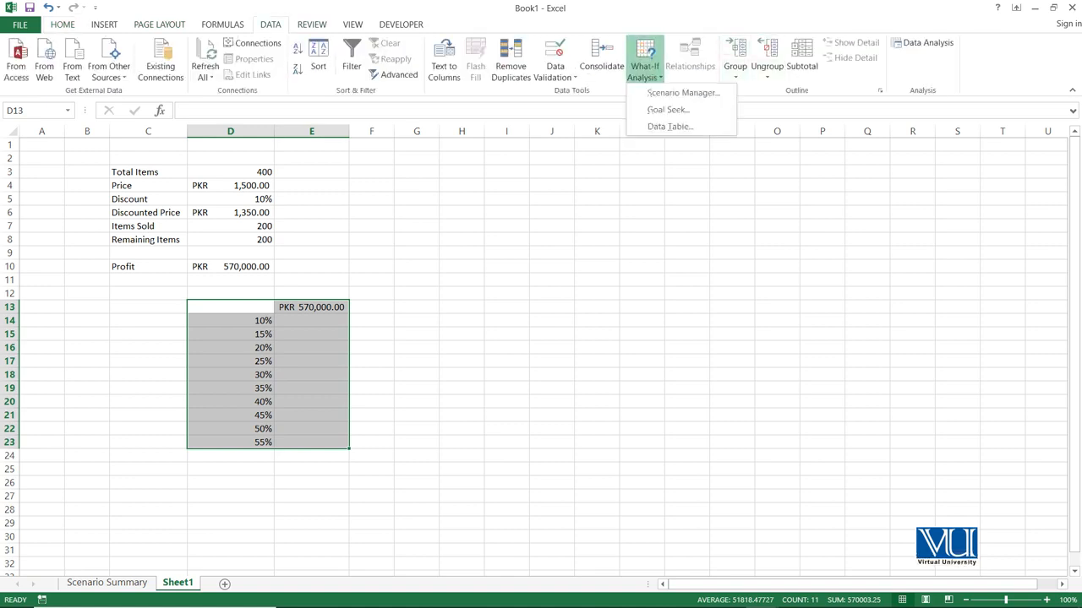
click(669, 126)
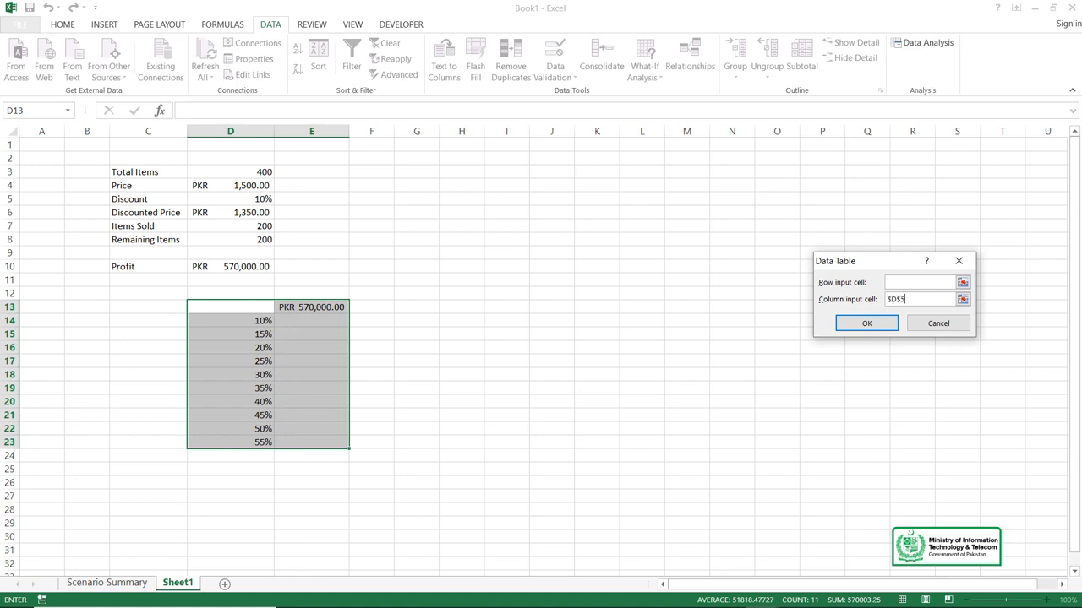
click(231, 199)
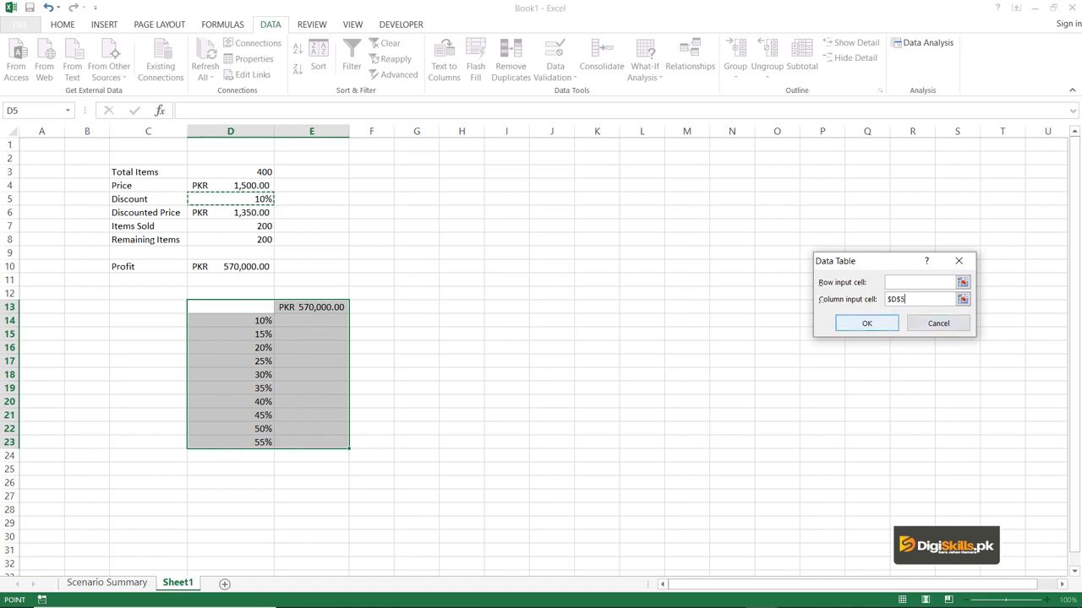
key(Return)
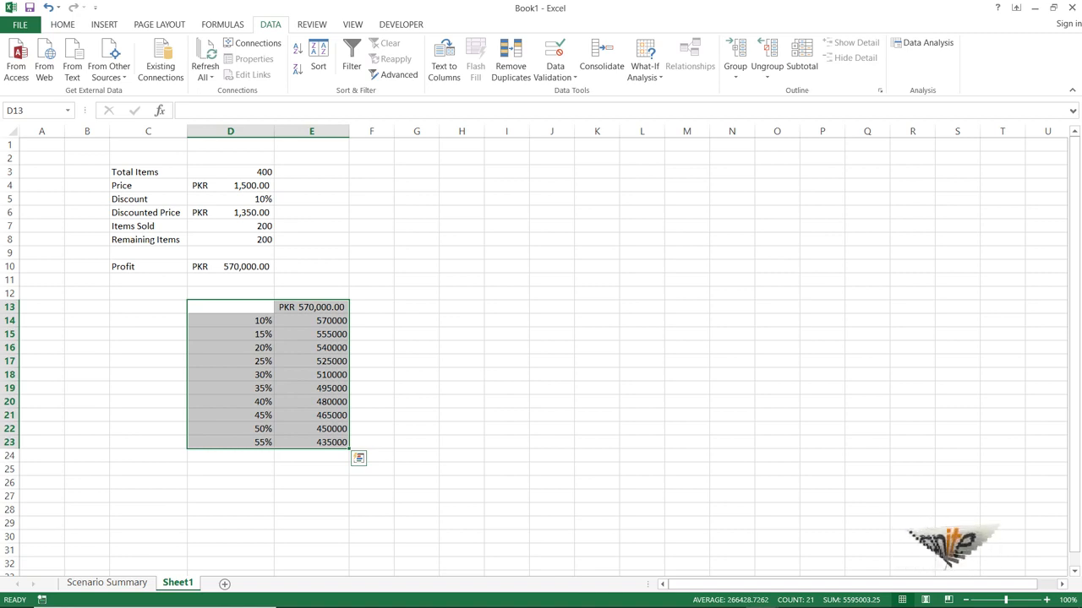
click(372, 362)
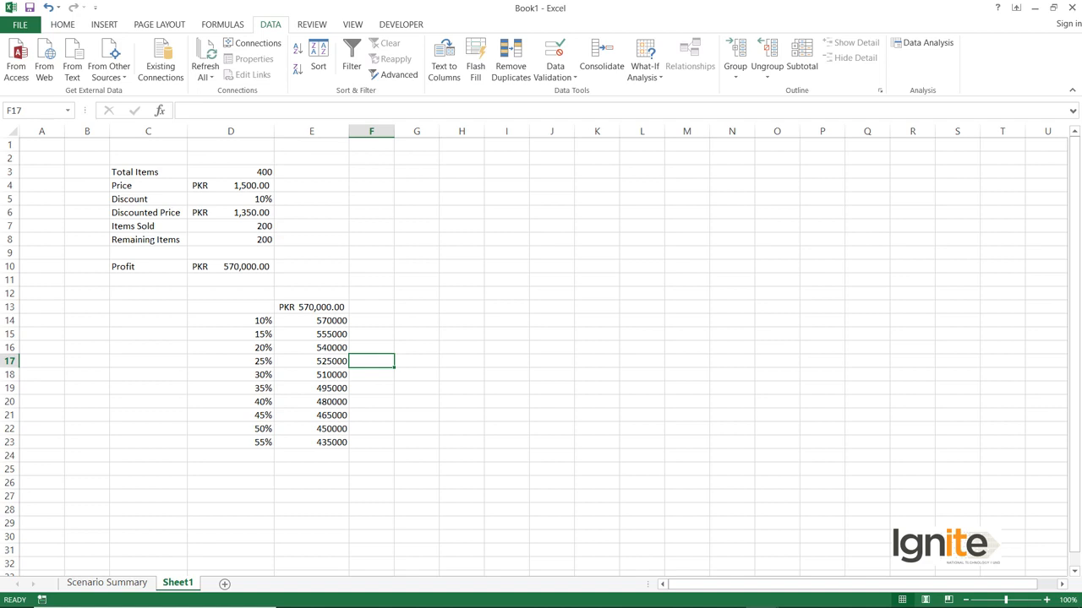
drag(312, 321, 312, 430)
click(416, 402)
Copy the PKR accounting format of cell E13 onto the data table results in E14:E23 with Format Painter
click(312, 307)
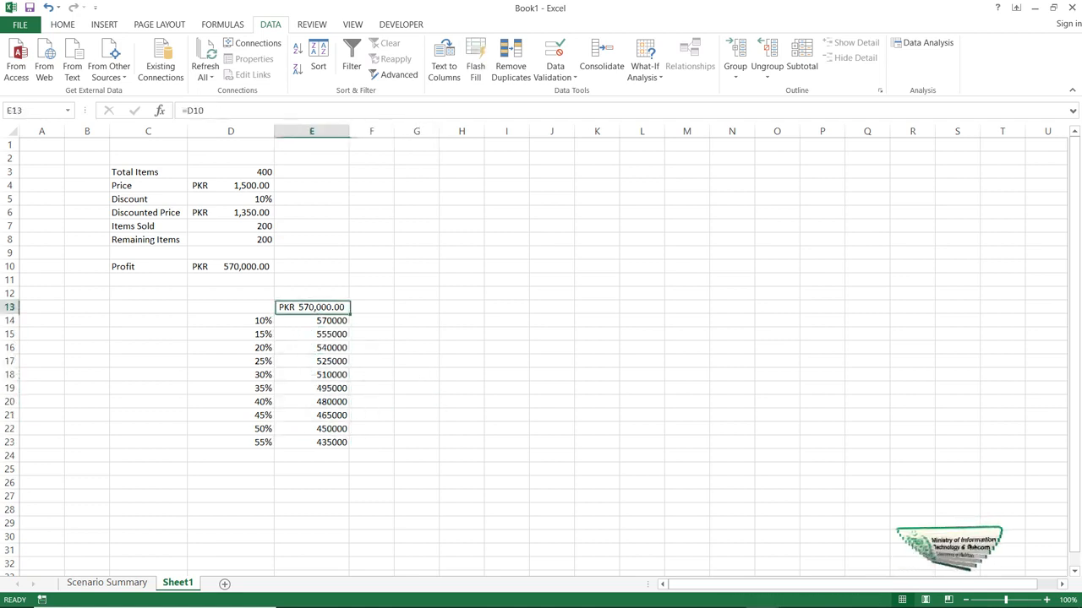
click(63, 24)
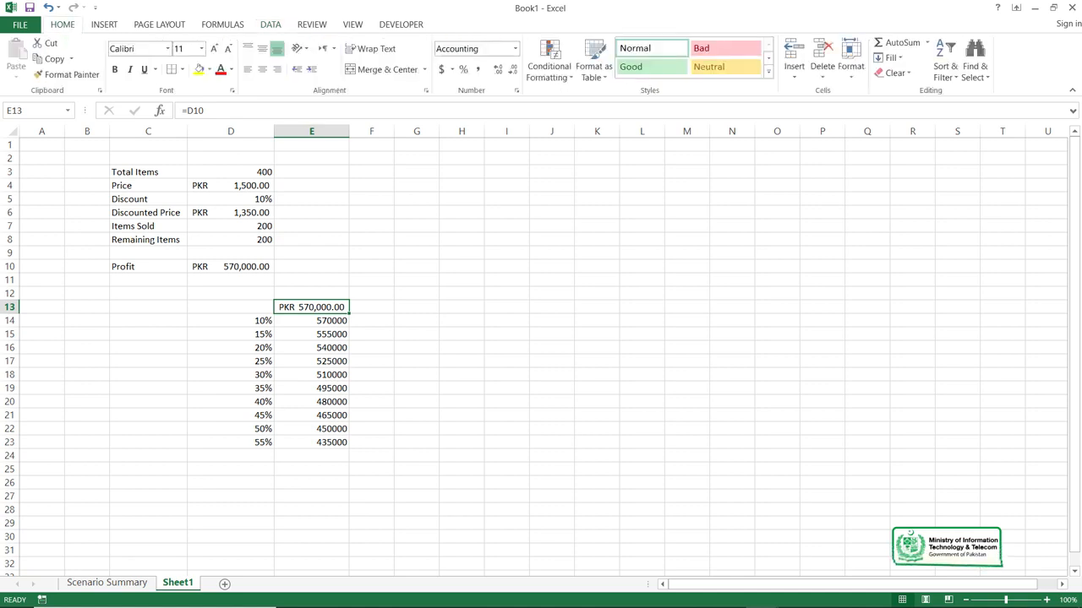
click(67, 74)
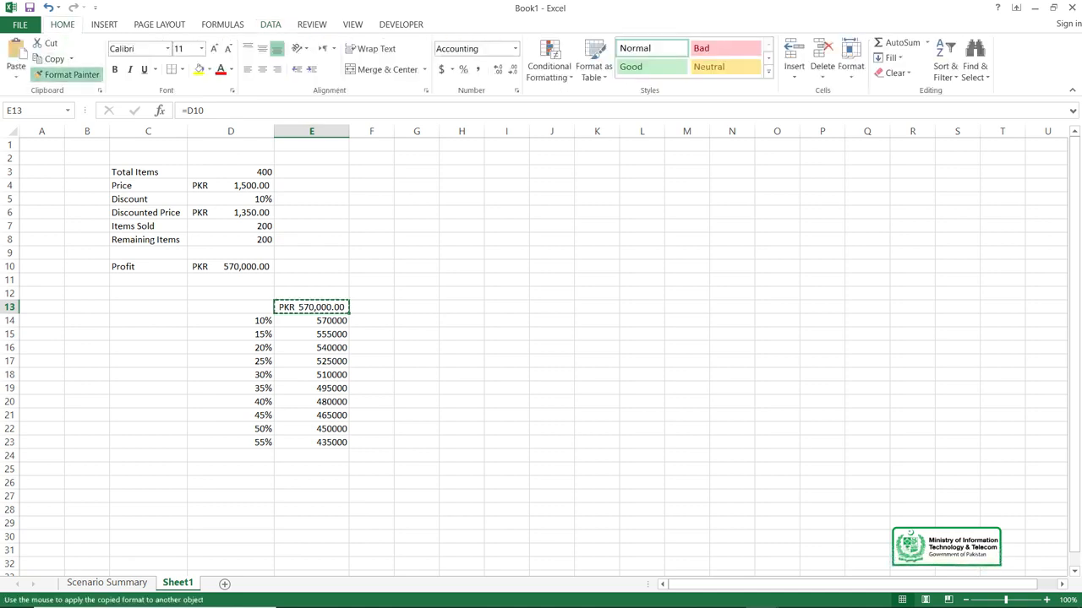
drag(312, 321, 312, 442)
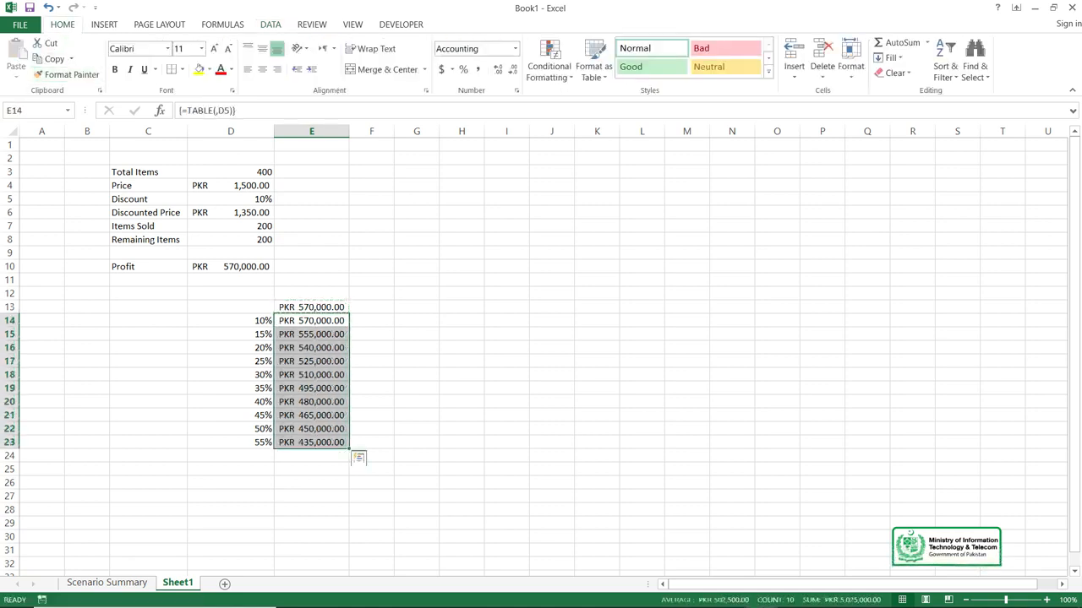
click(462, 430)
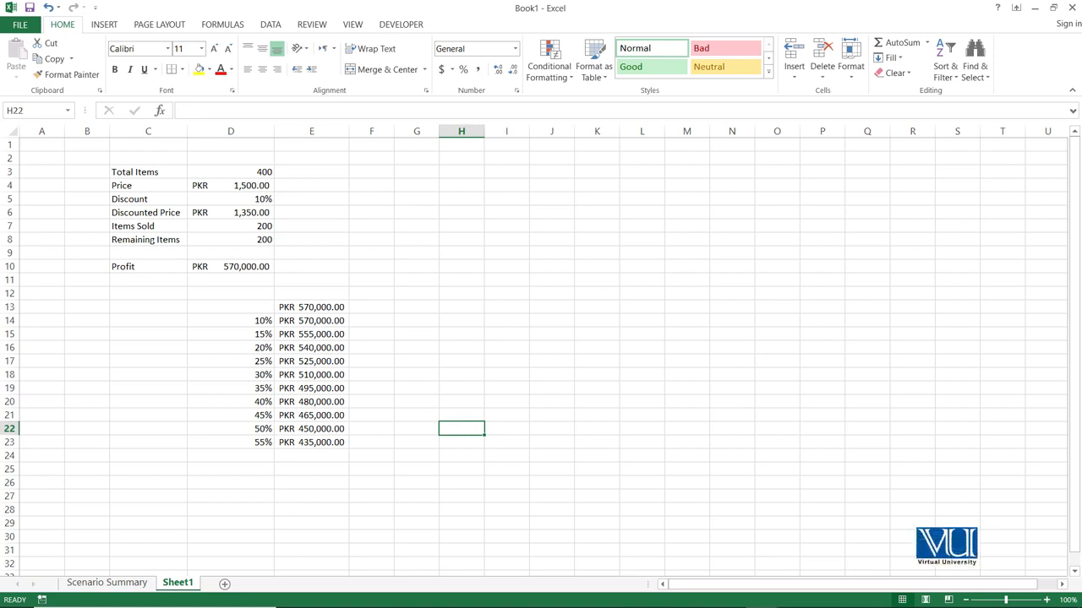
click(270, 24)
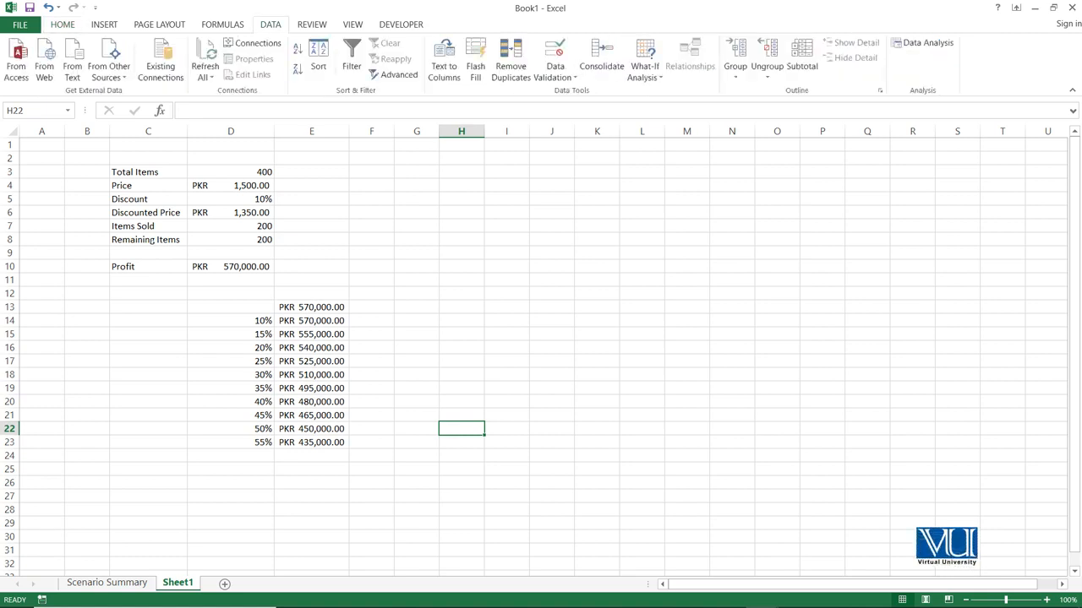